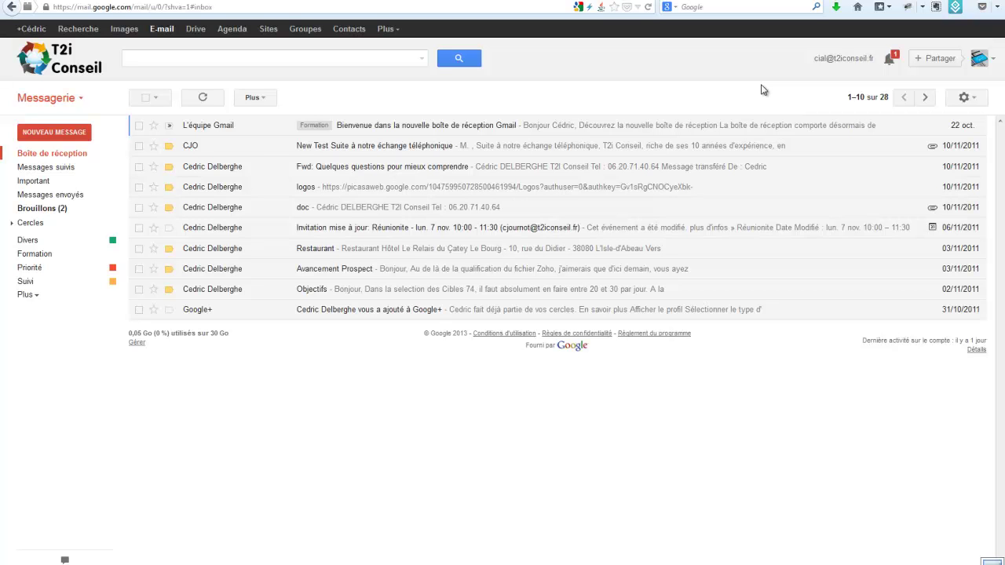
# Step: Refresh the inbox, check its paging options, and page to the older messages and back to the newest
pyautogui.click(288, 58)
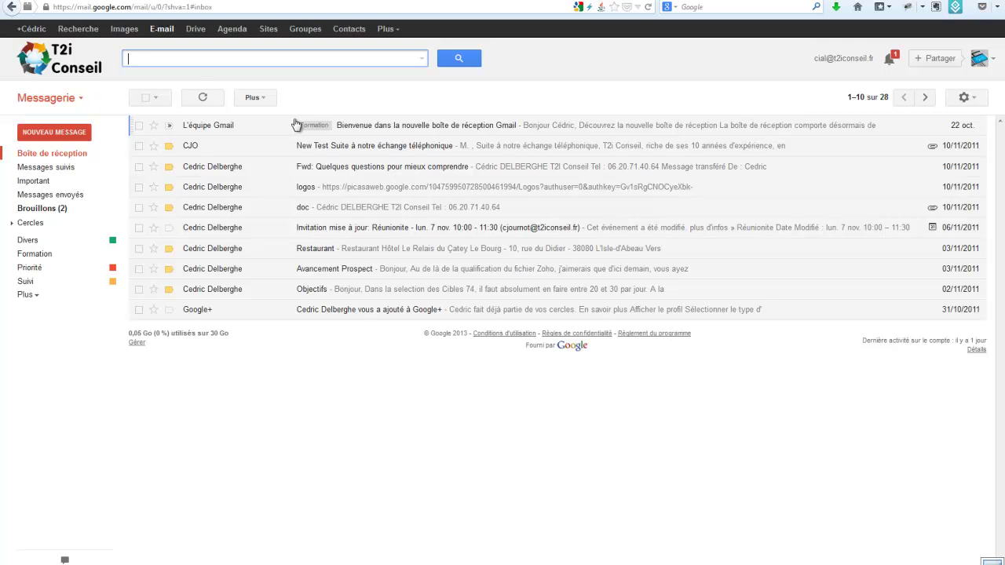
pyautogui.click(884, 98)
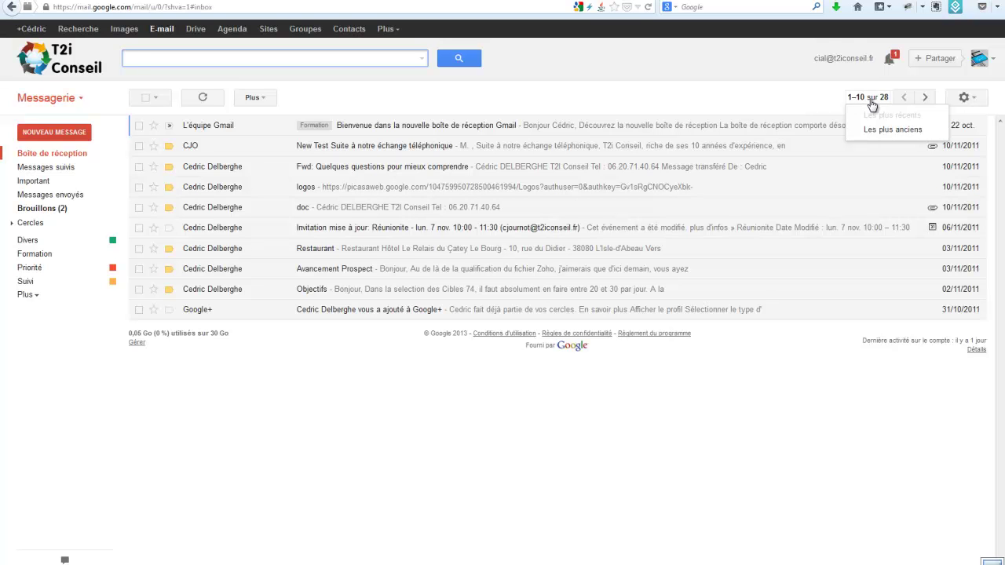
pyautogui.click(872, 104)
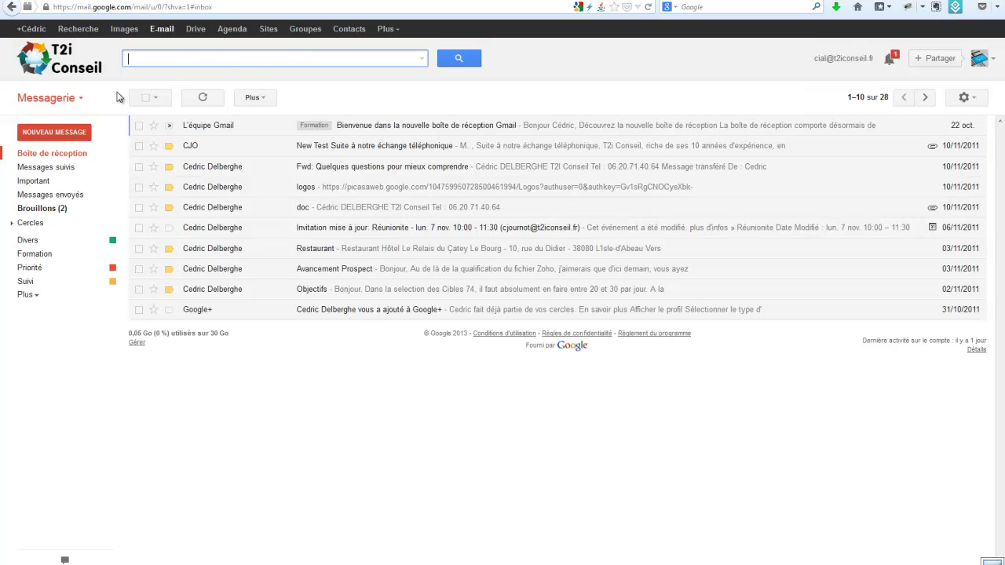
pyautogui.click(198, 97)
pyautogui.click(862, 102)
pyautogui.click(854, 117)
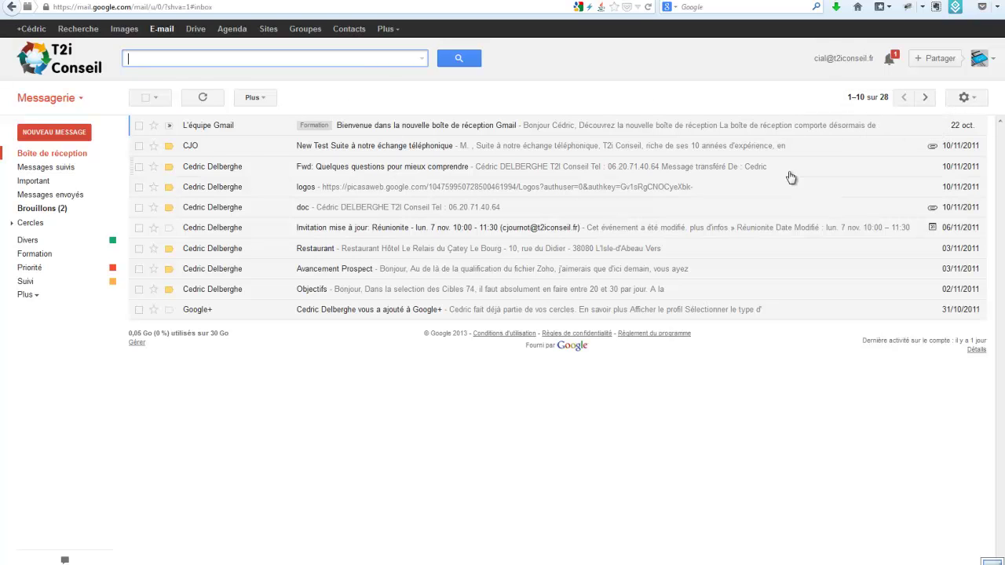
pyautogui.click(926, 98)
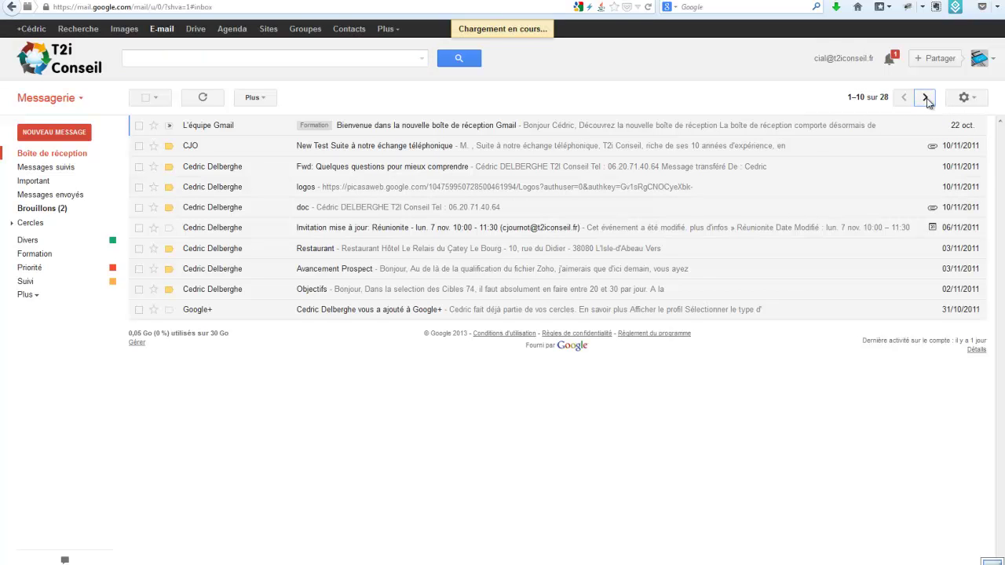
pyautogui.click(902, 97)
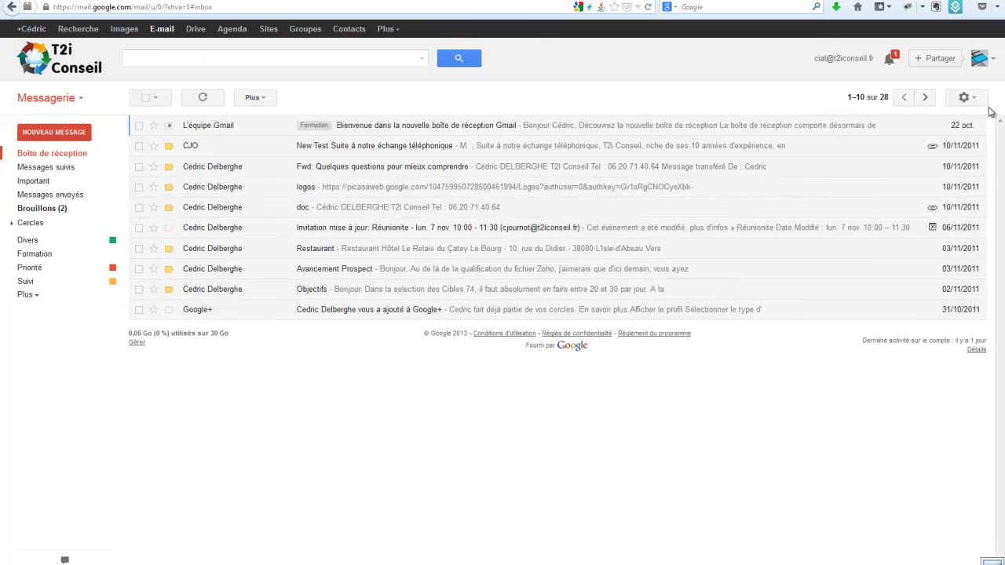
# Step: Configure the inbox to display the Réseaux sociaux and Promotions category tabs
pyautogui.click(973, 99)
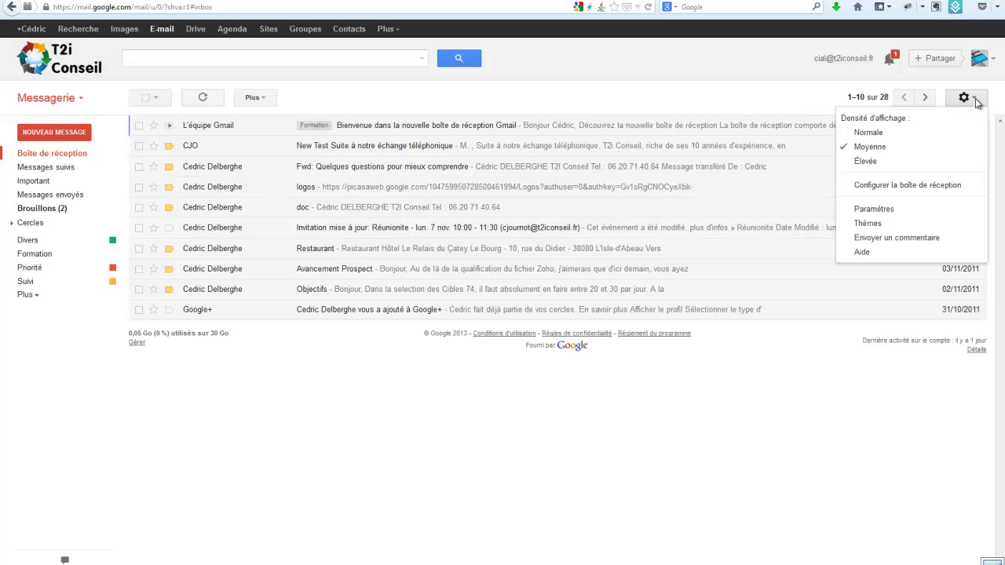
pyautogui.click(728, 107)
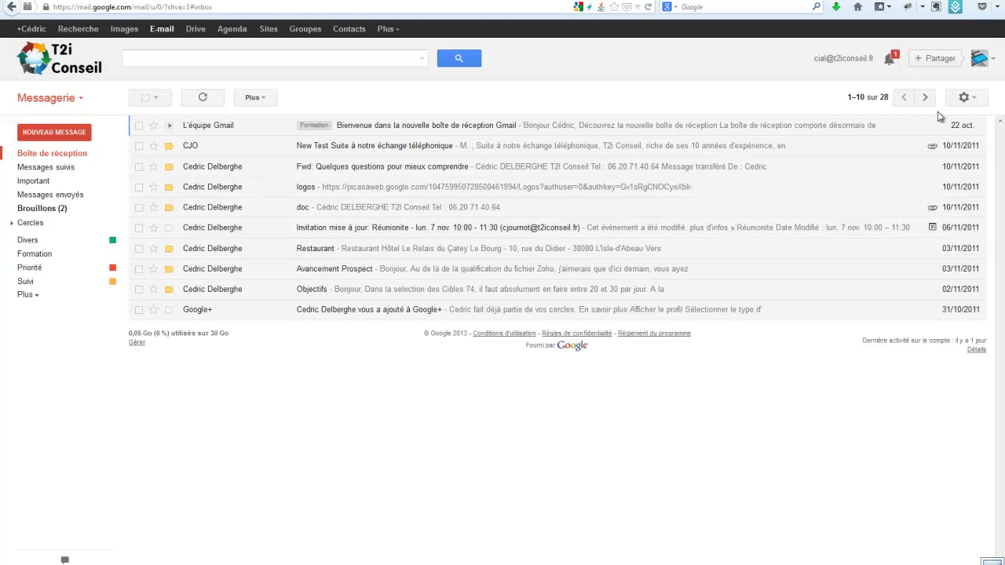
pyautogui.click(966, 98)
pyautogui.click(907, 185)
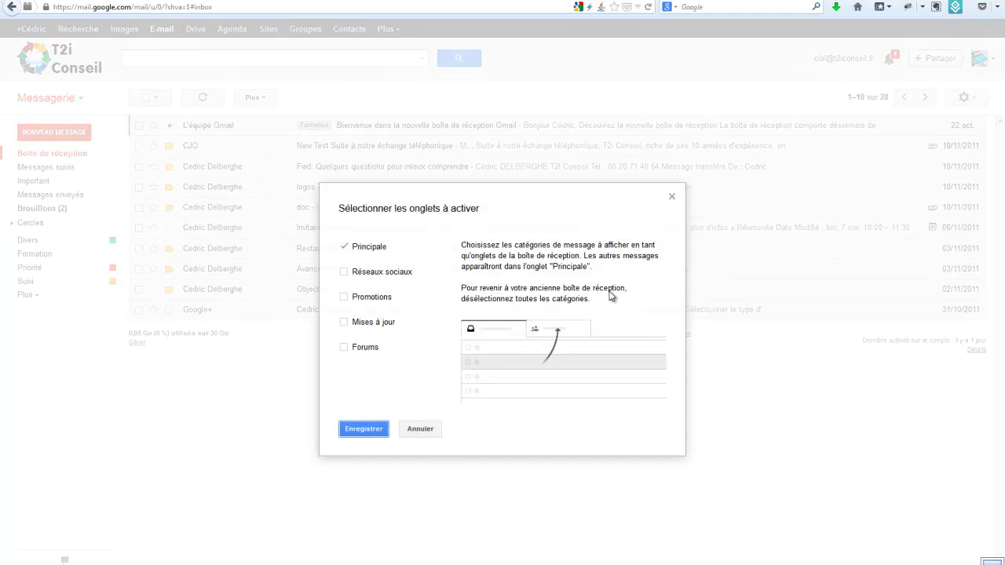
pyautogui.click(369, 273)
pyautogui.click(371, 299)
pyautogui.click(369, 448)
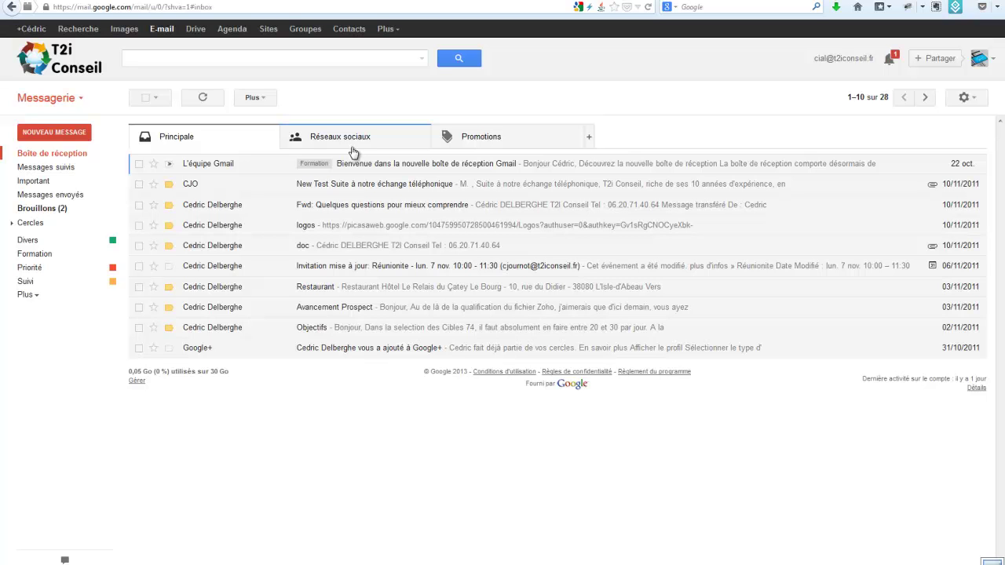
# Step: Reconfigure the inbox to turn off the Réseaux sociaux and Promotions category tabs
pyautogui.click(969, 97)
pyautogui.click(938, 186)
pyautogui.click(379, 257)
pyautogui.click(383, 246)
pyautogui.click(367, 398)
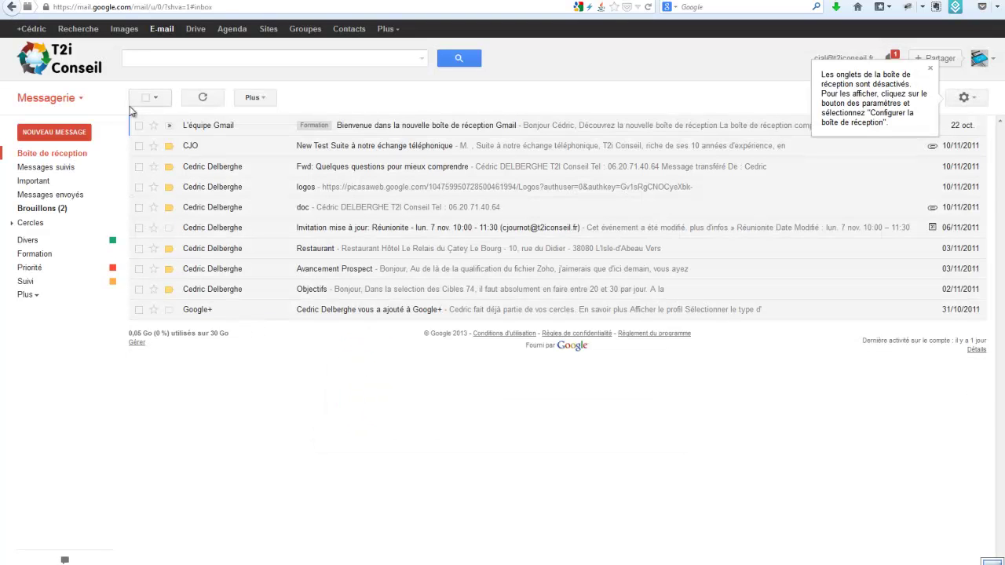
# Step: Start a new message and address it to the first contact suggested for the recipient's first name
pyautogui.click(75, 136)
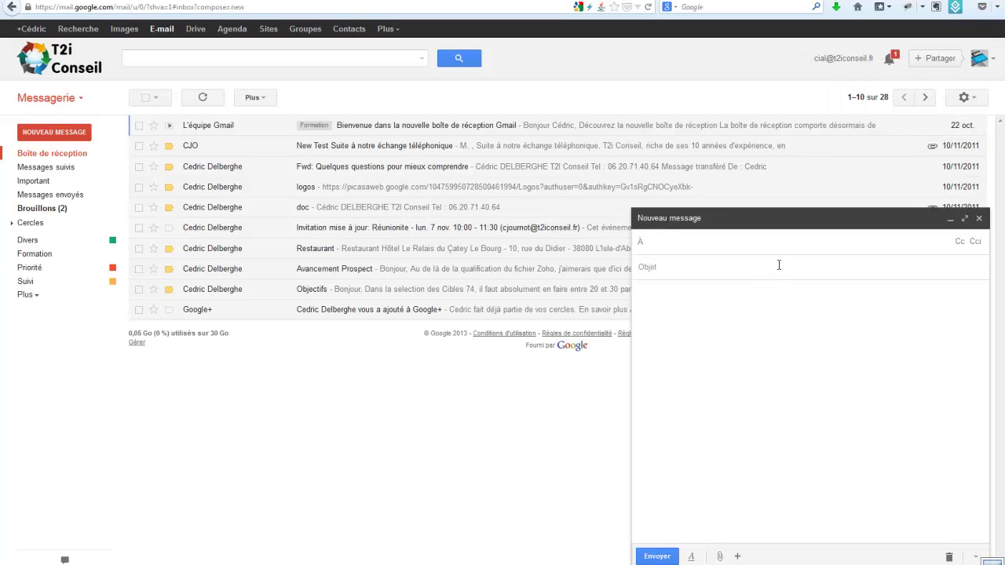
pyautogui.write('cedric')
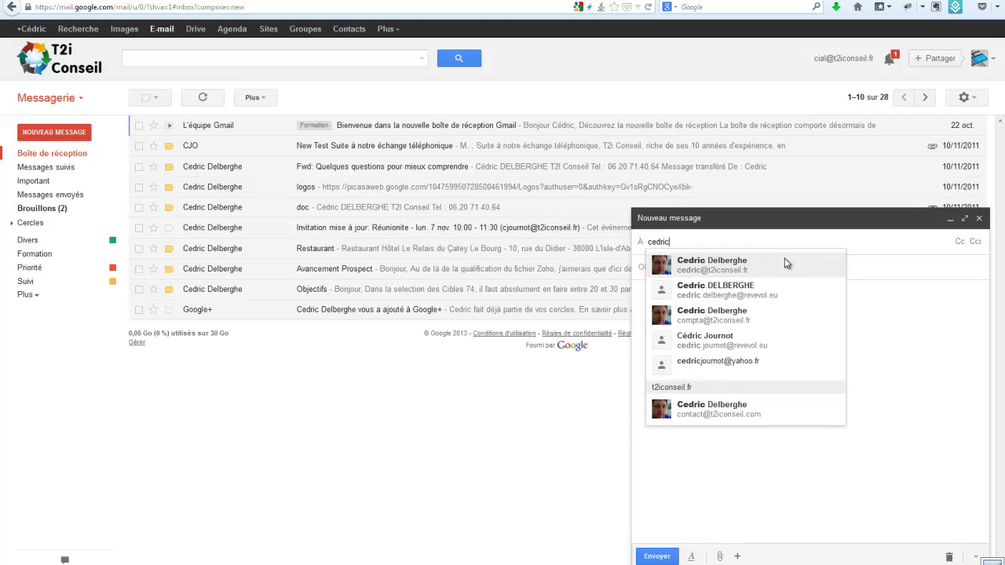
pyautogui.press('Return')
pyautogui.press('Tab')
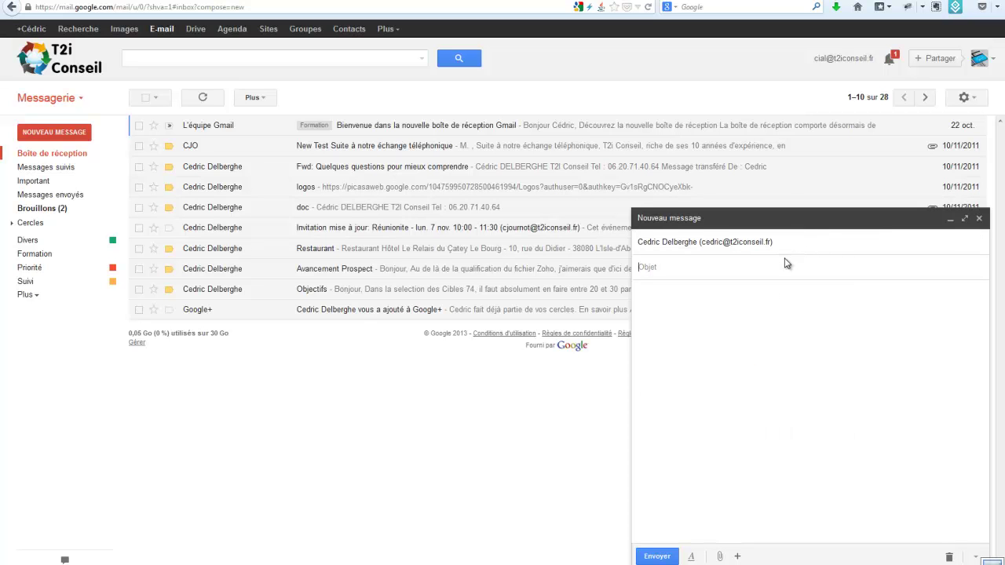
# Step: Give the message the subject "Demonstration" and the body "Mon texte" followed by "Cordialement" on a separate line
pyautogui.write('Demonstration')
pyautogui.press('Tab')
pyautogui.write('Mon texte')
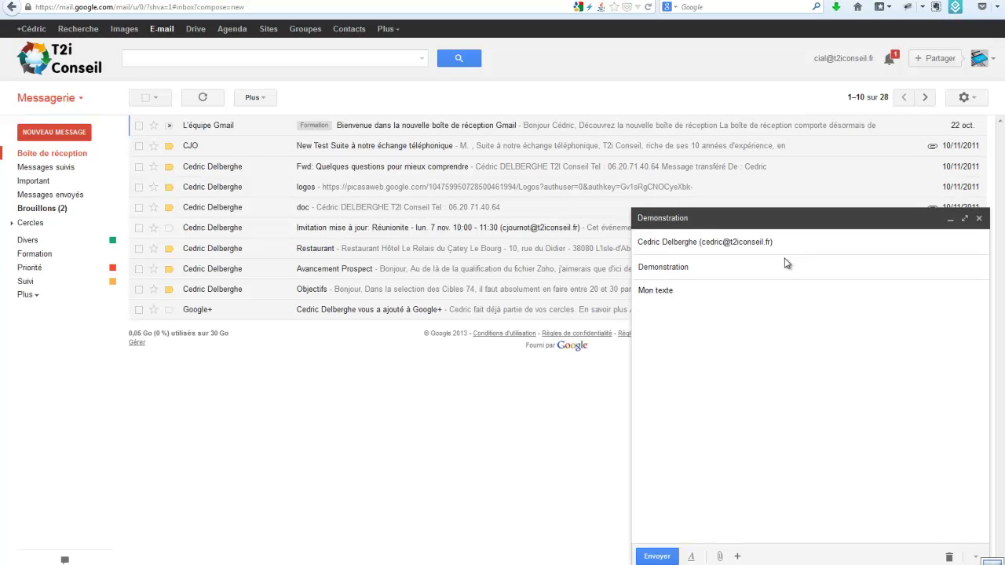
pyautogui.press('Return')
pyautogui.write('Cordialement')
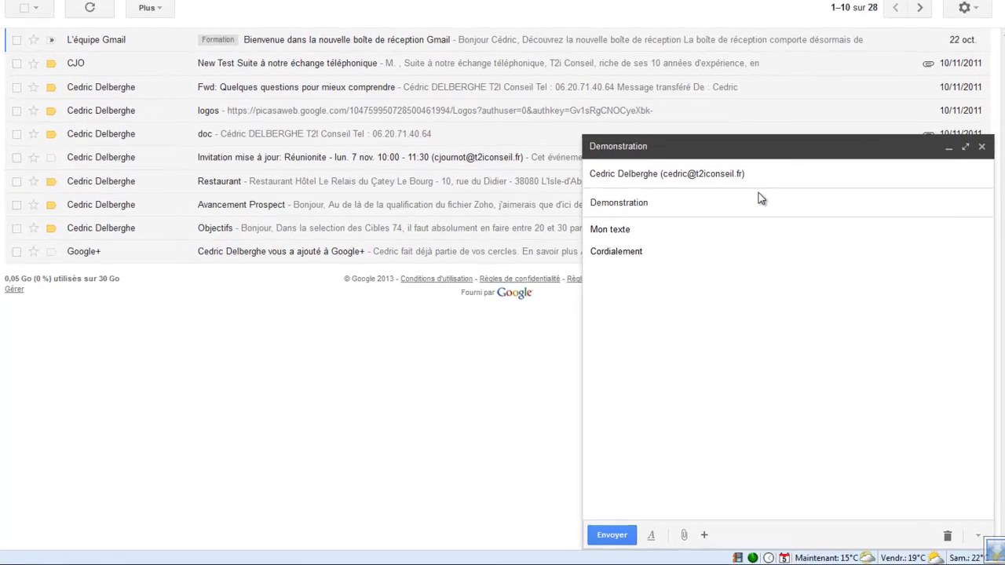
# Step: Show the message's Cc and Cci fields, leave them empty, and send the message
pyautogui.click(771, 178)
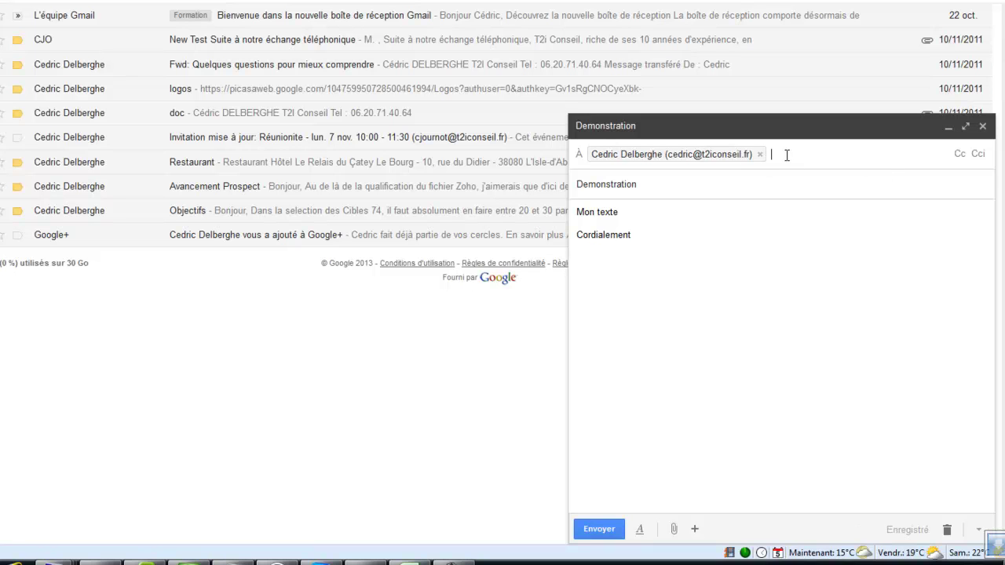
pyautogui.click(959, 154)
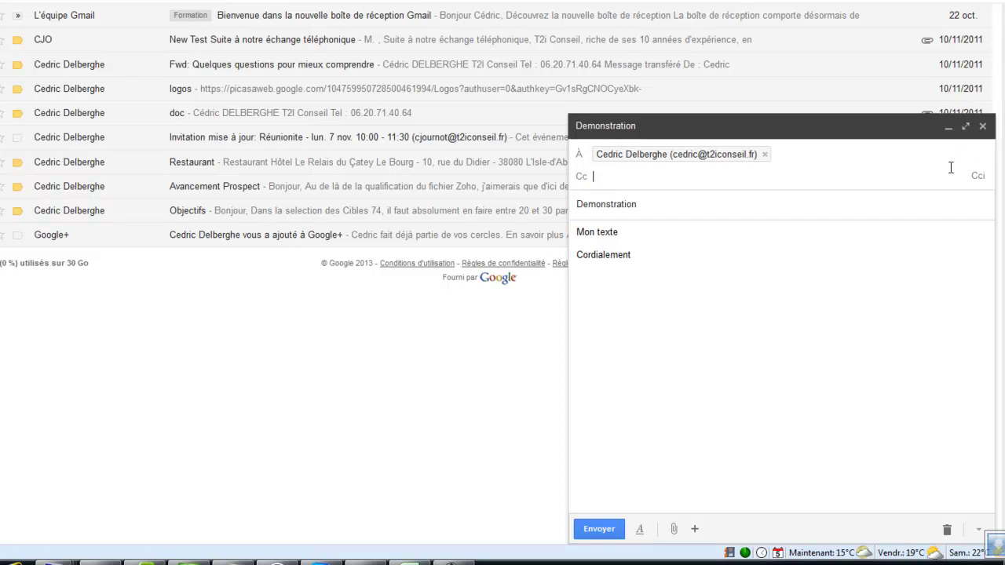
pyautogui.click(978, 177)
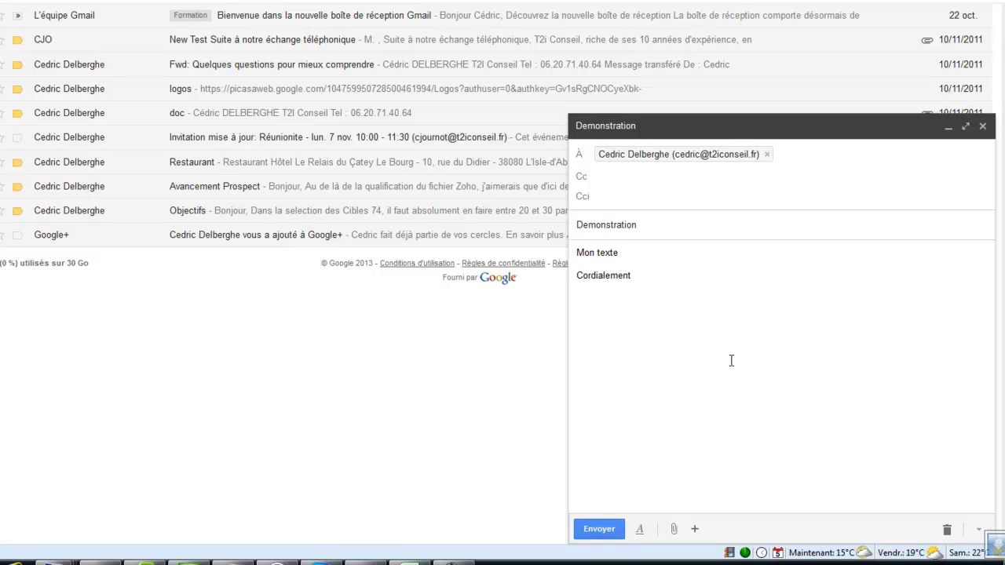
pyautogui.click(601, 532)
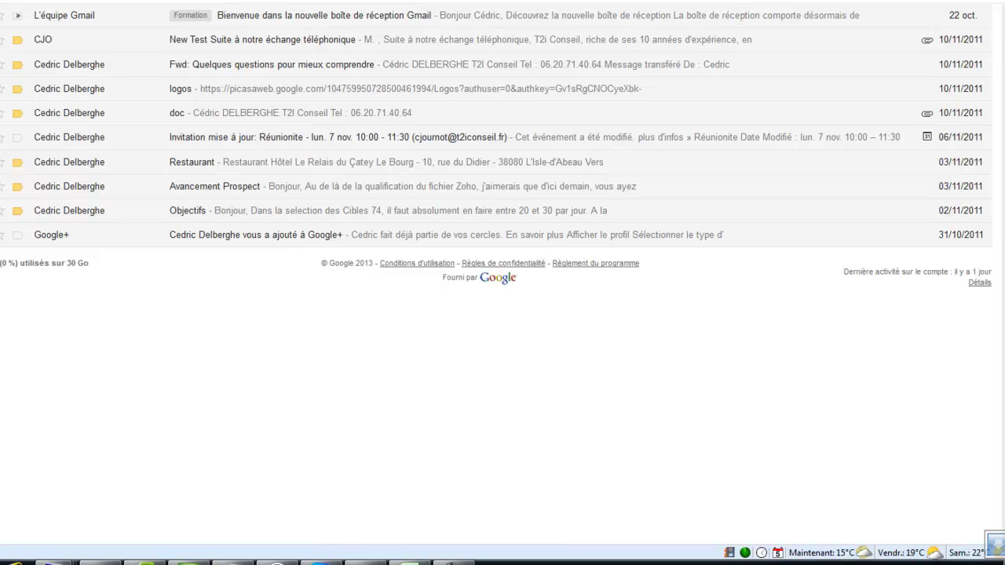
# Step: Open the inbox message "Fwd: Quelques questions pour mieux comprendre" and start a reply to its sender
pyautogui.click(346, 67)
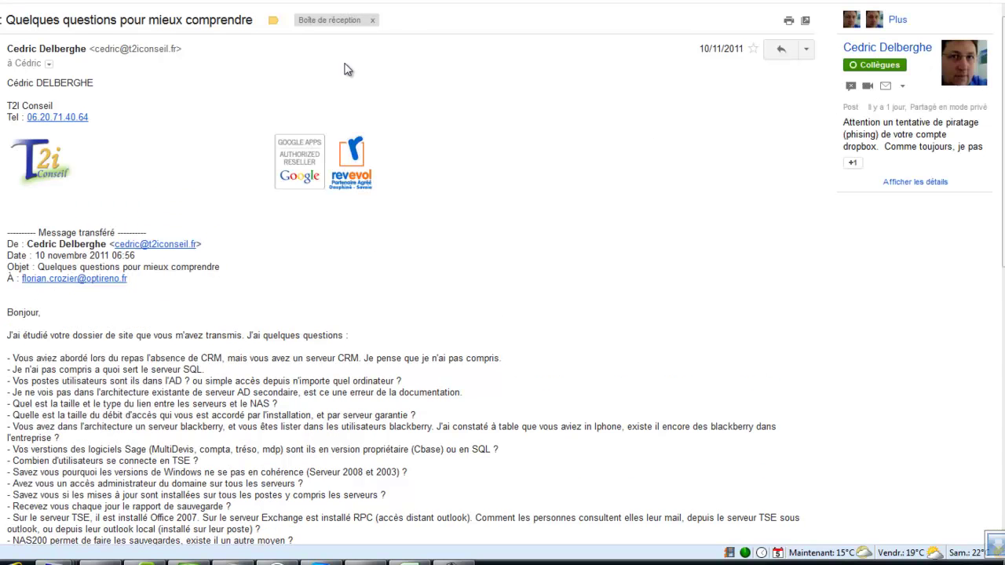
pyautogui.click(809, 50)
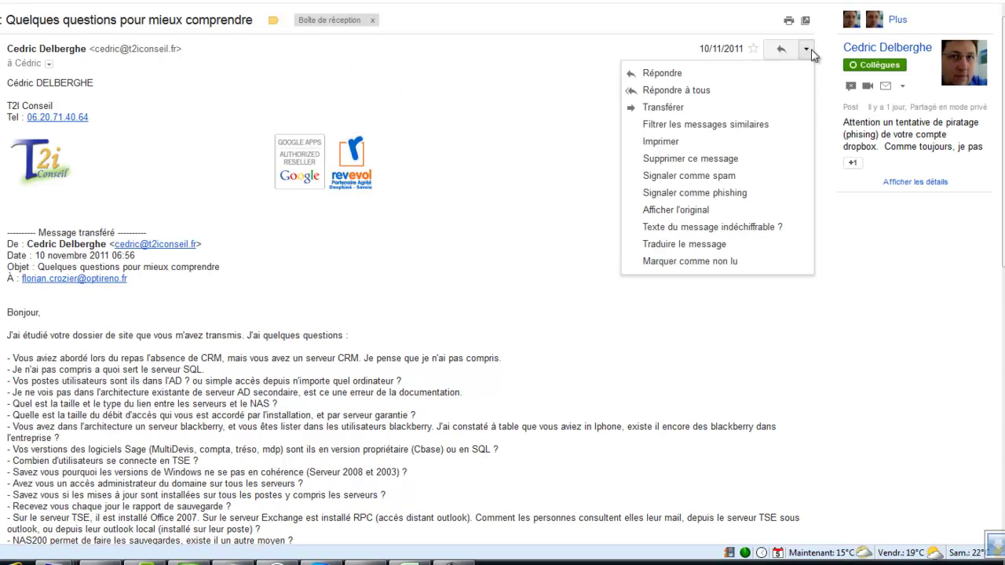
pyautogui.click(778, 76)
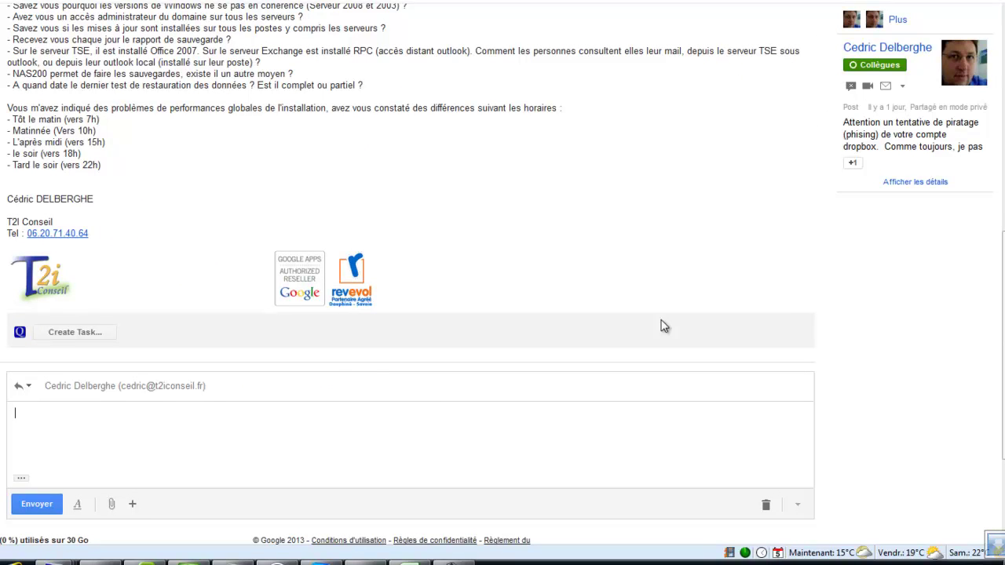
# Step: Write the reply "La réponse" with "cordialement" on a separate line, send it, and return to the inbox
pyautogui.write('La répnose')
pyautogui.press('BackSpace')
pyautogui.press('BackSpace')
pyautogui.press('BackSpace')
pyautogui.press('BackSpace')
pyautogui.press('BackSpace')
pyautogui.write('ponse')
pyautogui.press('Return')
pyautogui.write('cordialement')
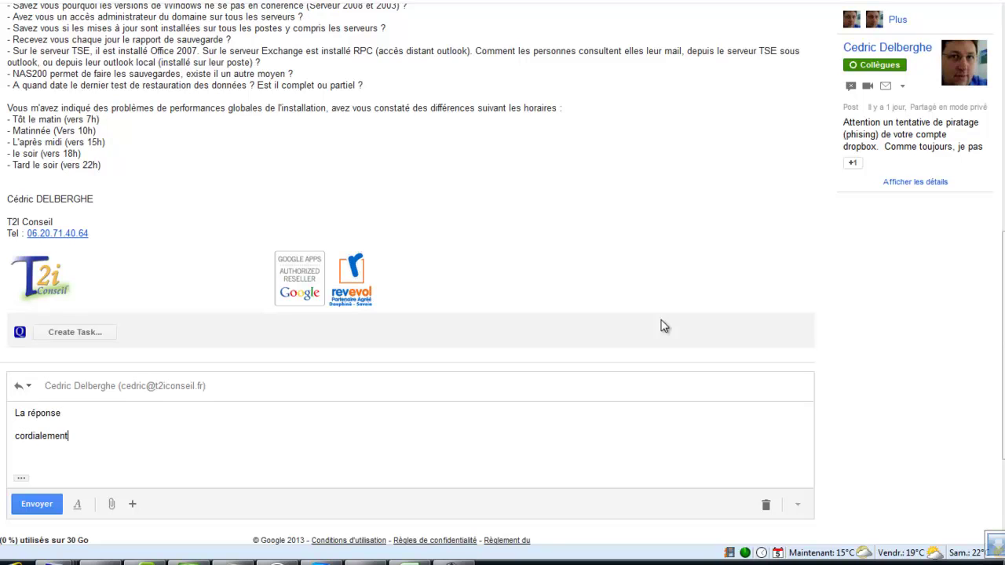
pyautogui.click(36, 504)
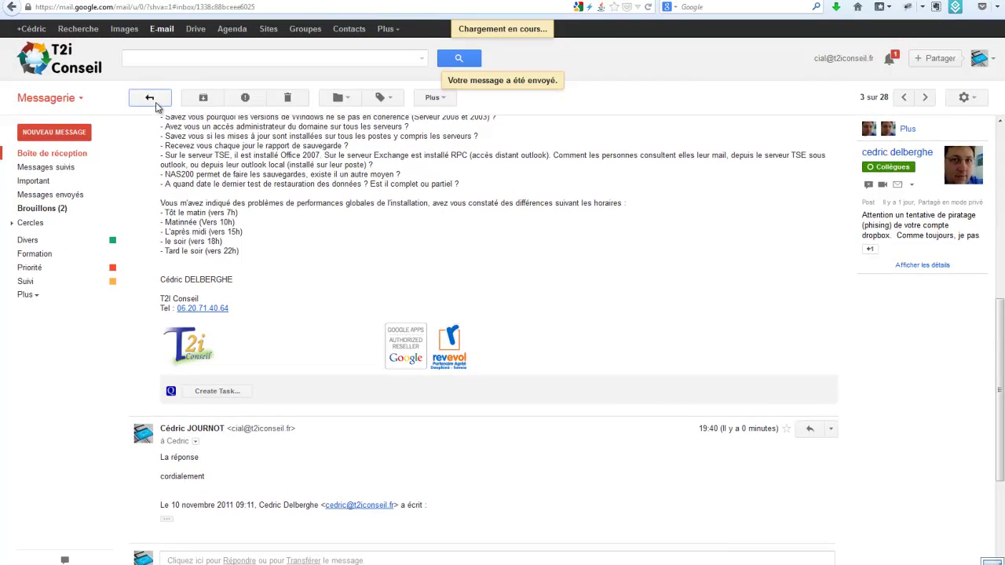
pyautogui.click(147, 97)
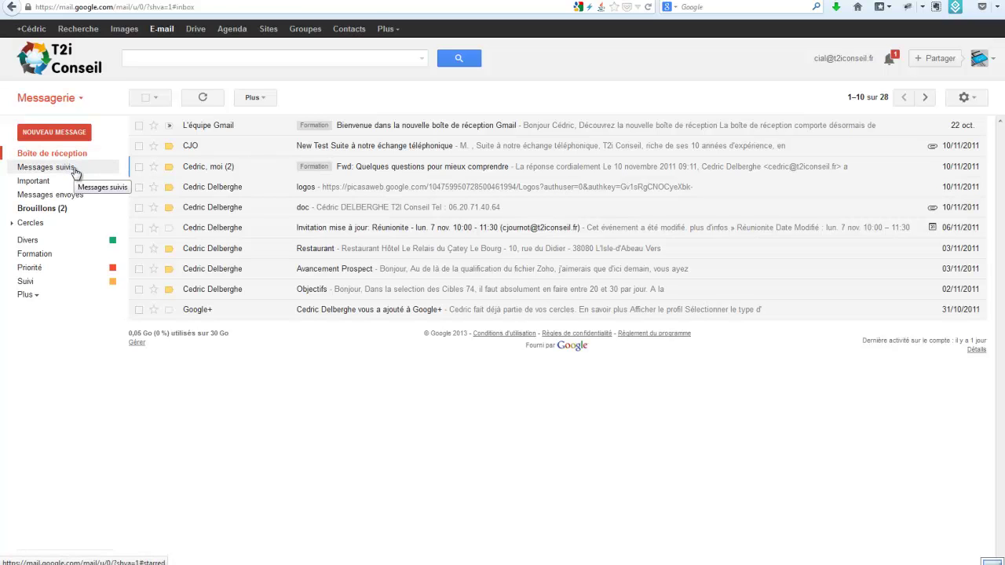
# Step: Star the "New Test Suite à notre échange téléphonique", "logos" and "Invitation mise à jour: Réunionite" messages, and display the starred messages
pyautogui.click(154, 146)
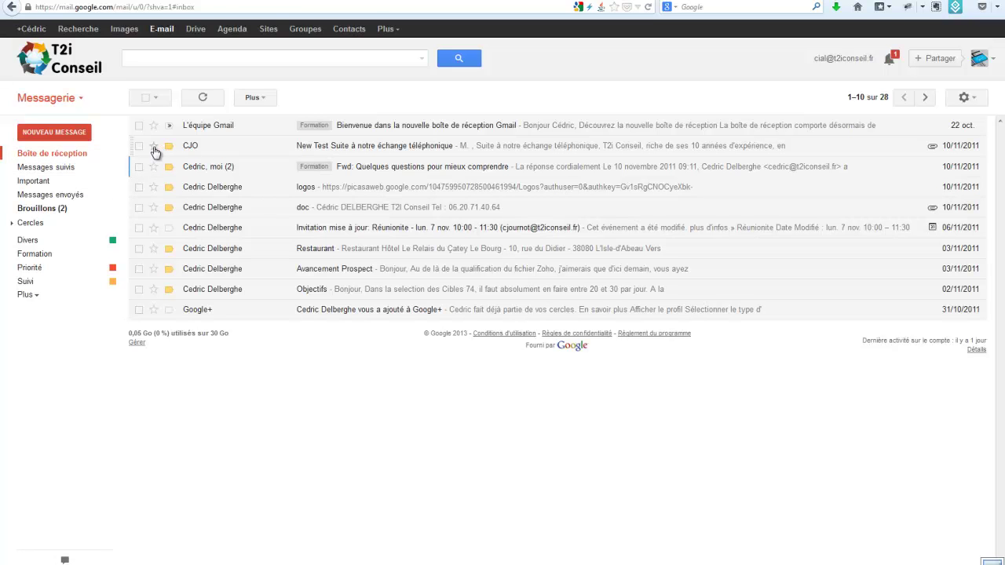
pyautogui.click(154, 187)
pyautogui.click(153, 227)
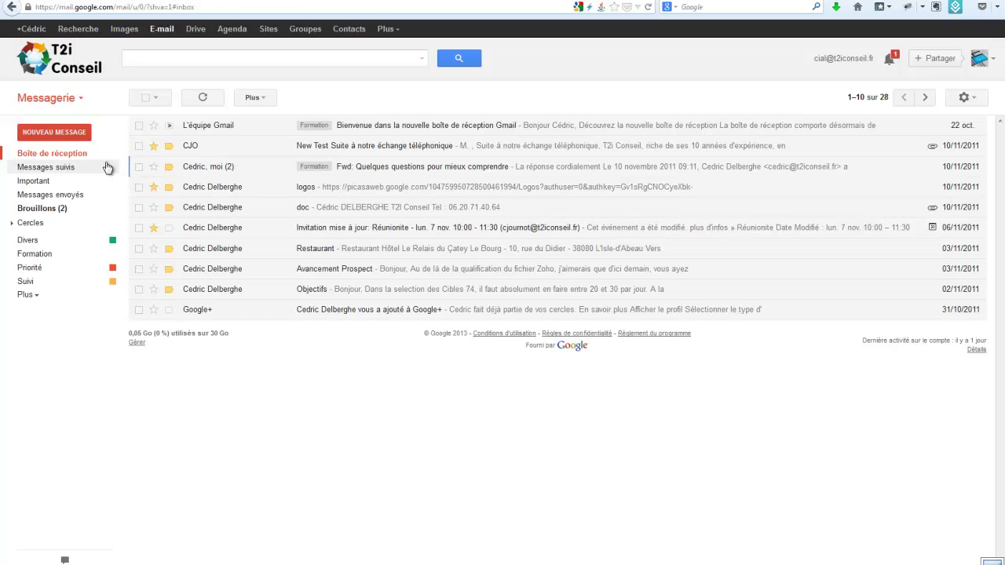
pyautogui.click(66, 173)
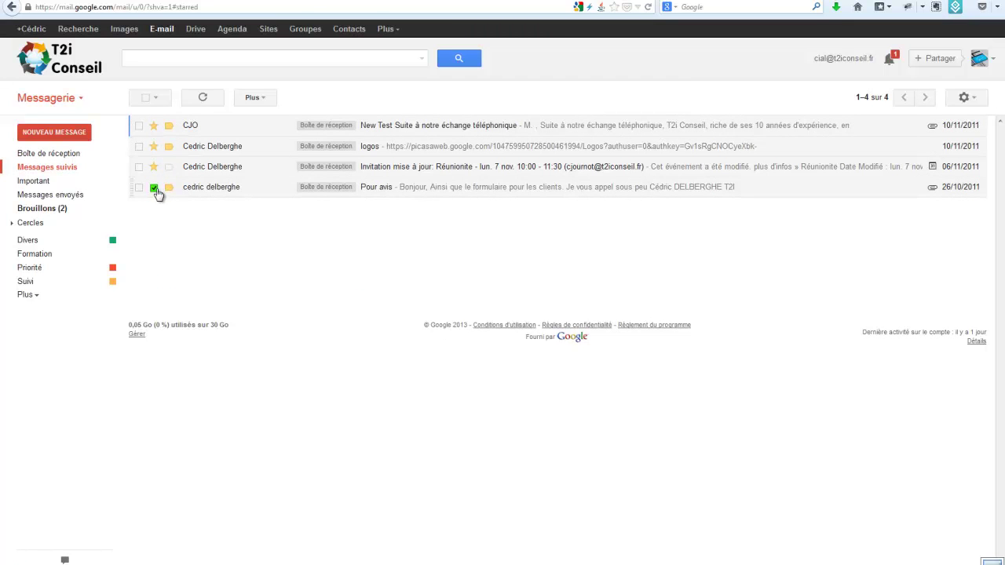
# Step: Remove the stars from the Réunionite invitation, "logos" and "New Test Suite à notre échange téléphonique" messages
pyautogui.click(70, 154)
pyautogui.click(84, 169)
pyautogui.click(154, 147)
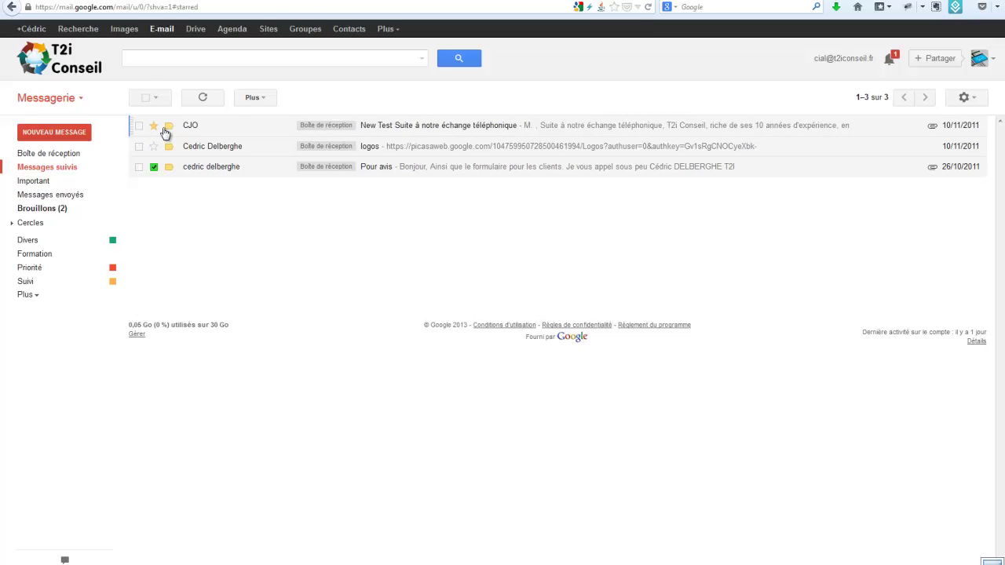
pyautogui.click(68, 155)
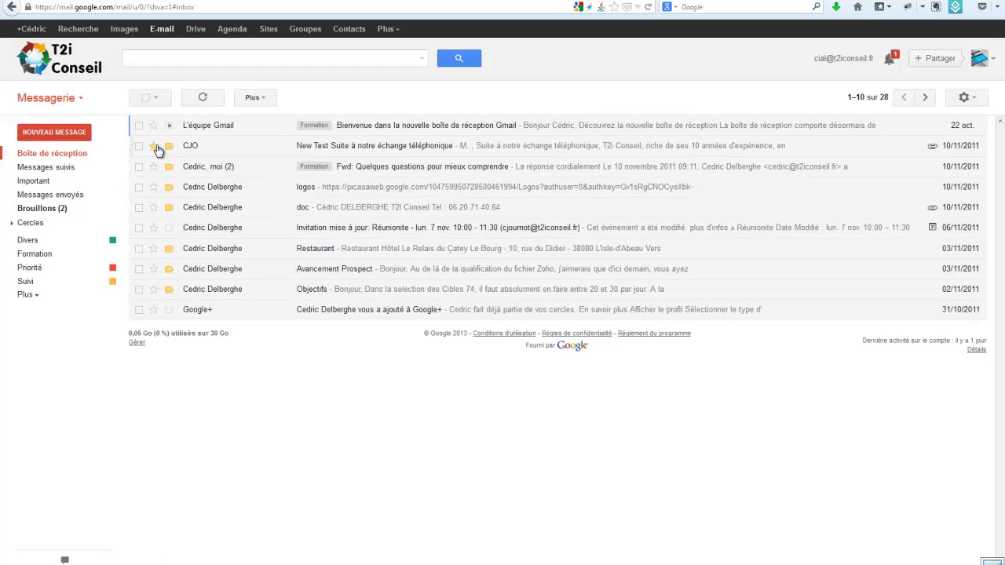
pyautogui.click(154, 146)
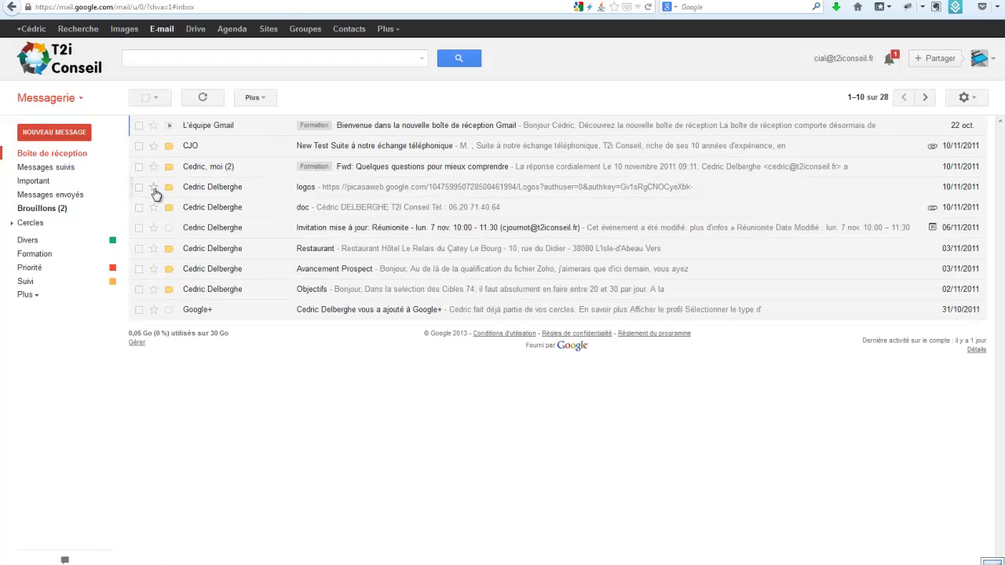
# Step: View the Important, Messages envoyés and Brouillons folders in turn
pyautogui.click(77, 186)
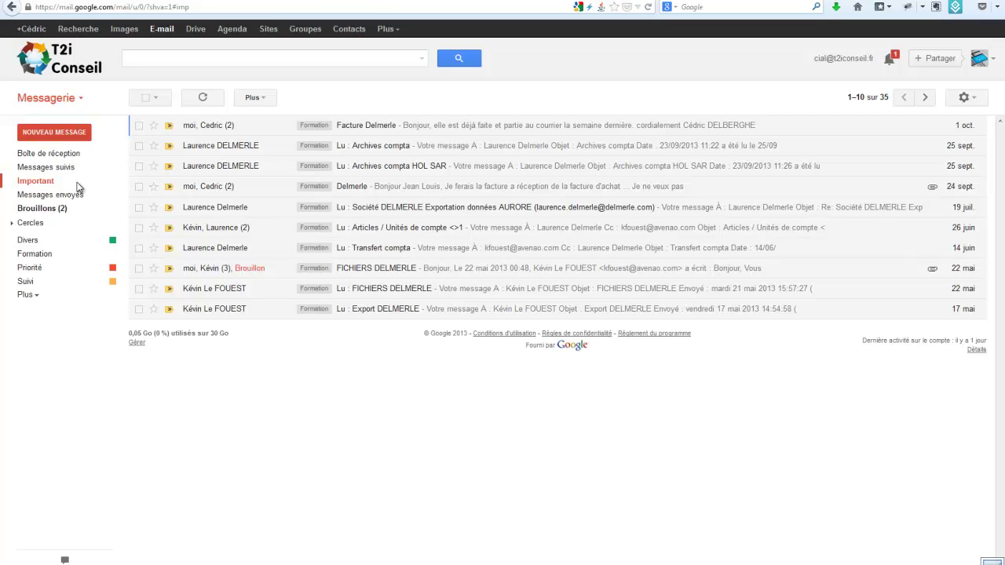
pyautogui.click(68, 196)
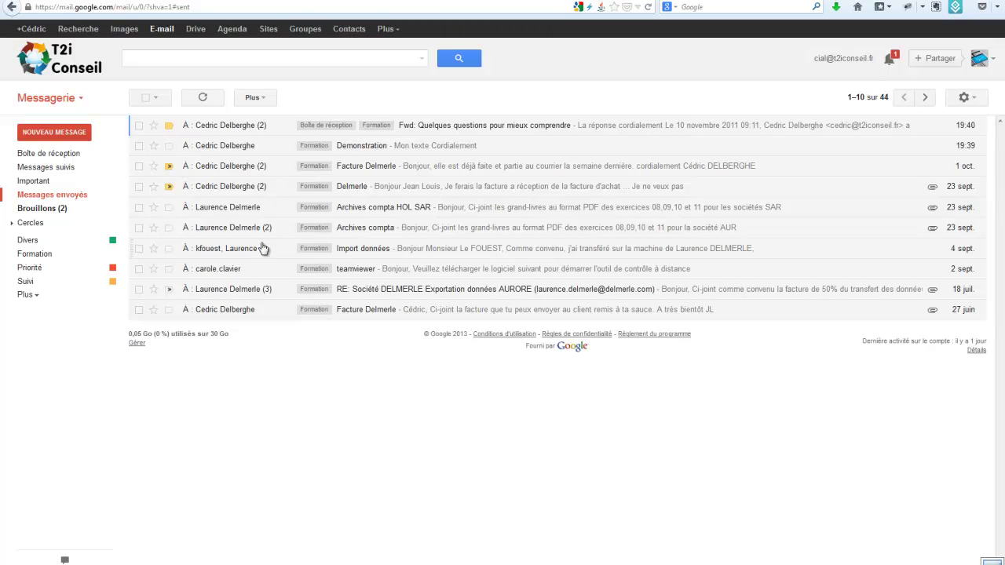
pyautogui.click(59, 215)
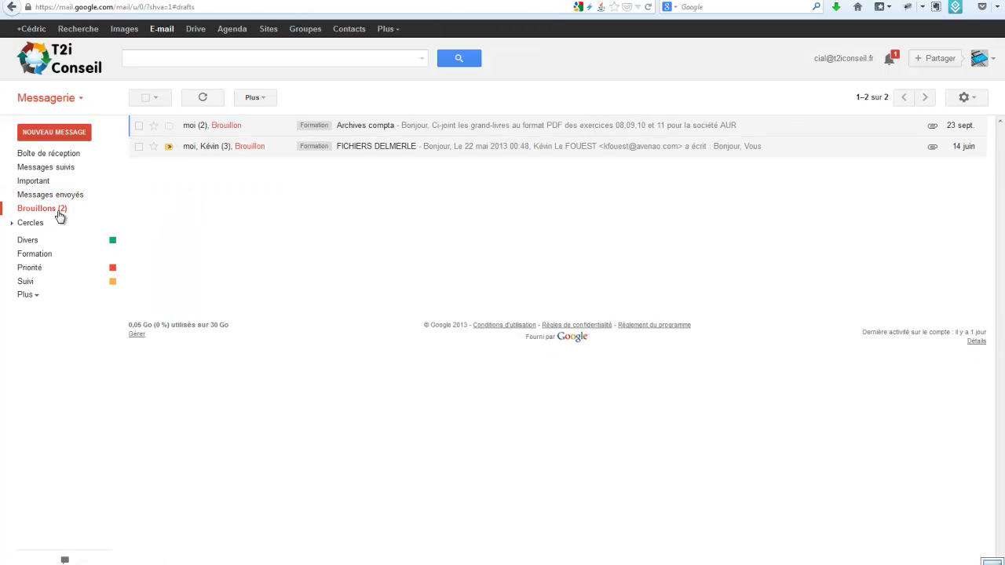
# Step: Check the Divers label, return to the inbox and apply Divers to the "Bienvenue dans la nouvelle boîte de réception Gmail" message
pyautogui.click(71, 160)
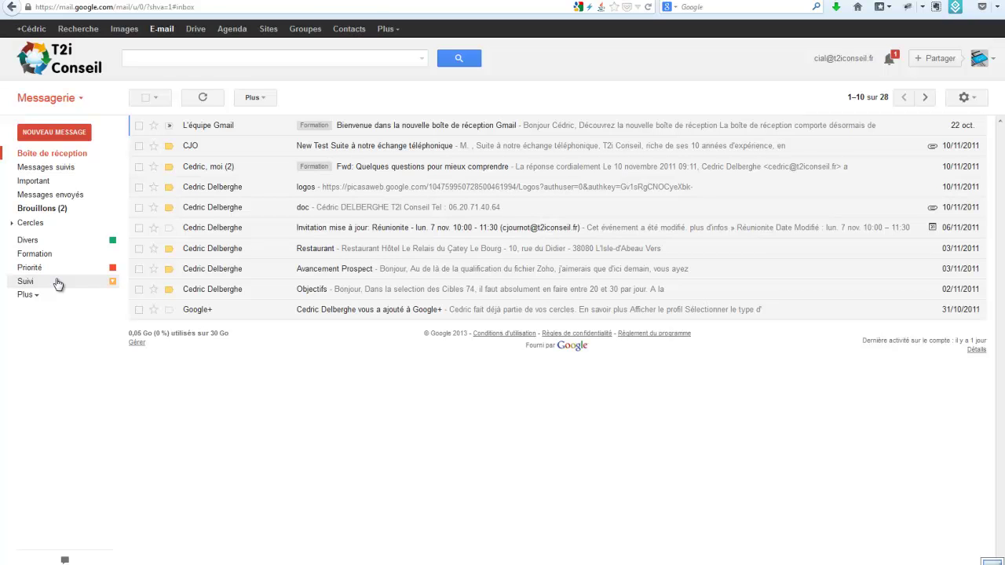
pyautogui.click(29, 240)
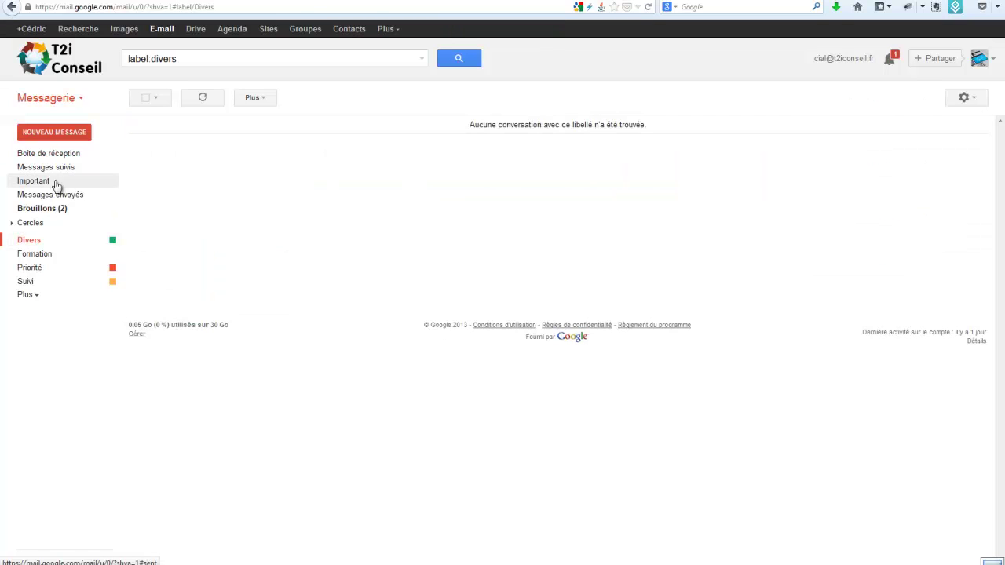
pyautogui.click(66, 153)
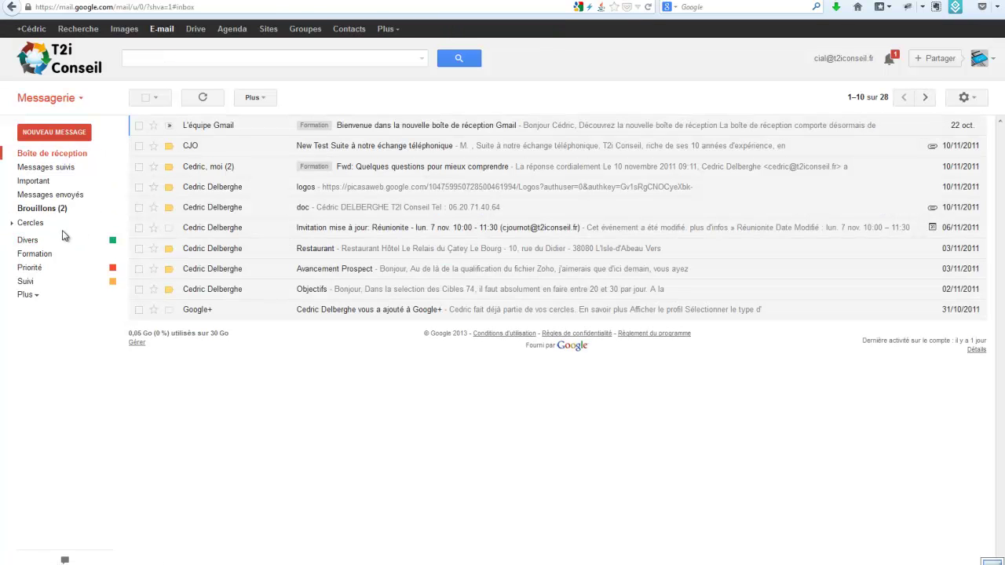
pyautogui.moveTo(32, 240); pyautogui.dragTo(349, 127)
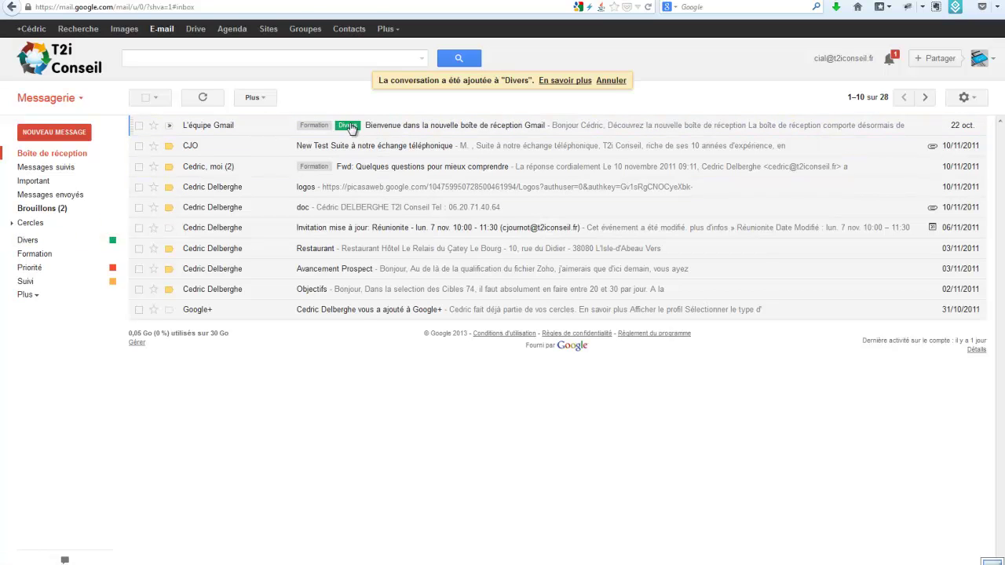
# Step: View the messages labelled Formation and Divers, and expand the folder list to show the additional folders and label options
pyautogui.click(48, 258)
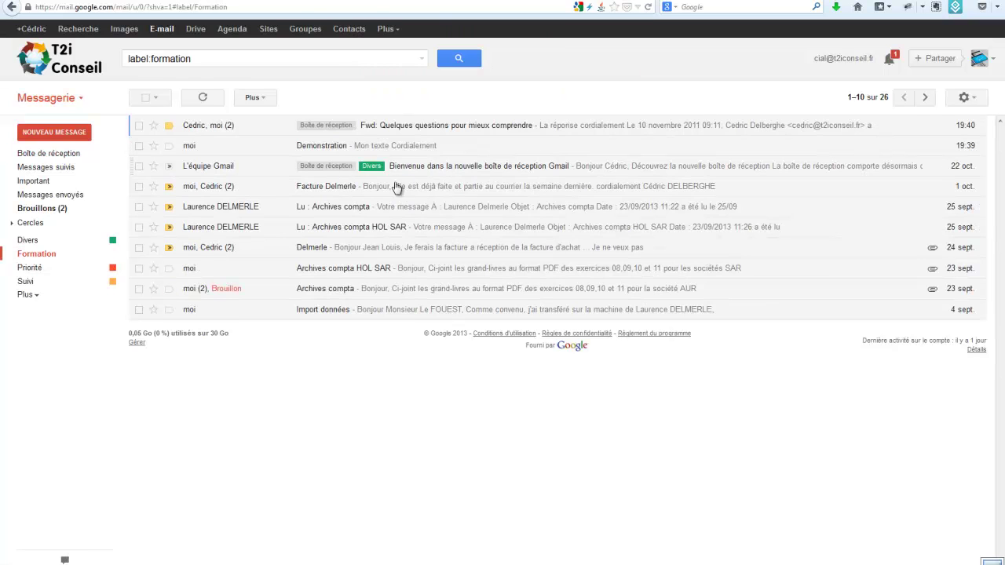
pyautogui.click(53, 241)
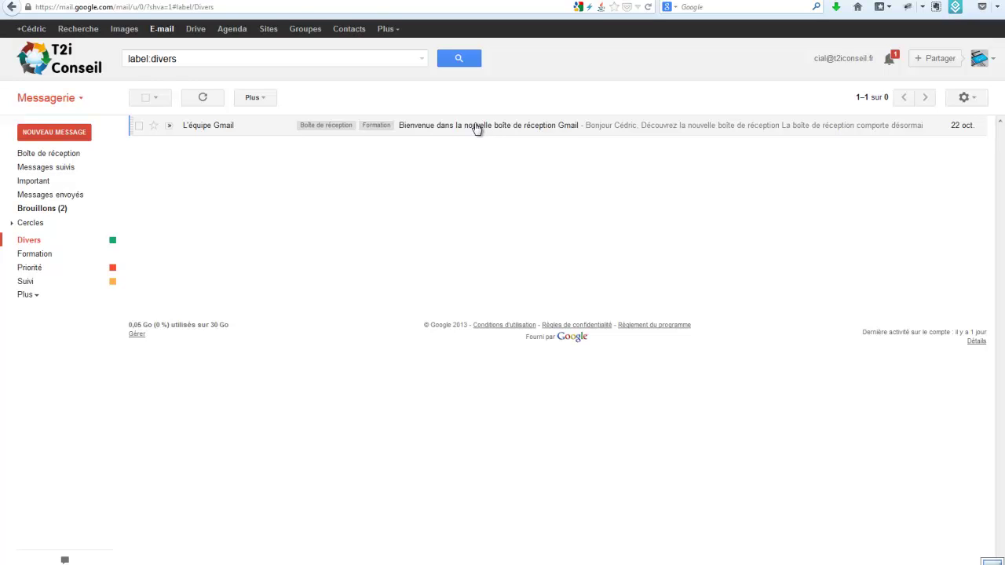
pyautogui.click(35, 299)
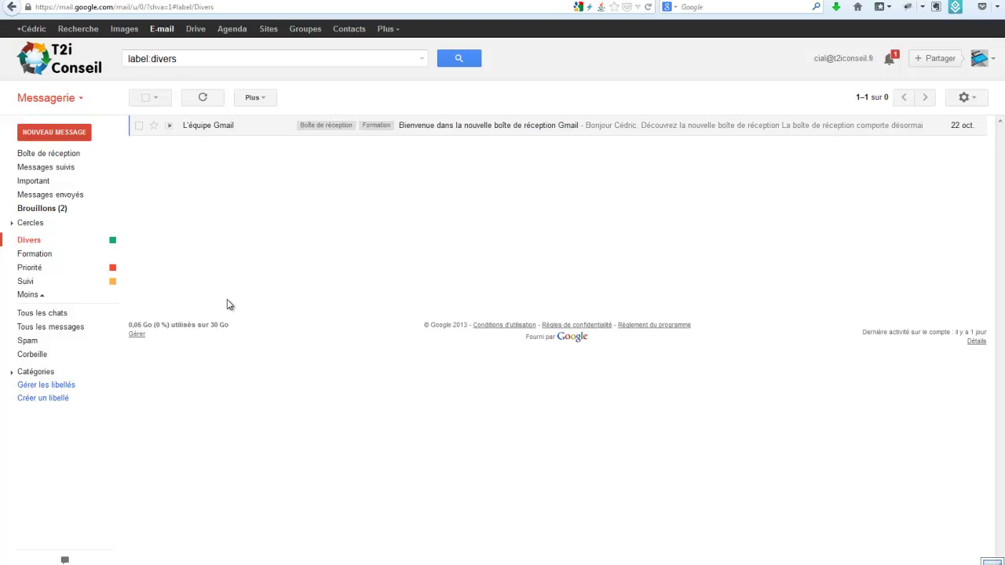
# Step: Switch to Contacts, list the Fréquemment utilisés group, and open the third contact's record, dismissing the "Toujours à jour" notice
pyautogui.click(81, 101)
pyautogui.click(70, 135)
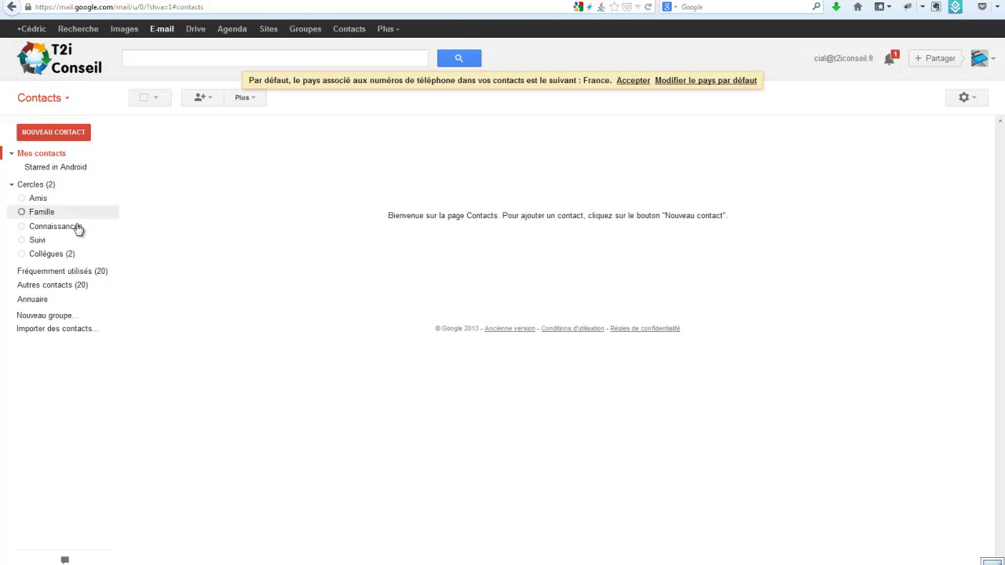
pyautogui.click(51, 274)
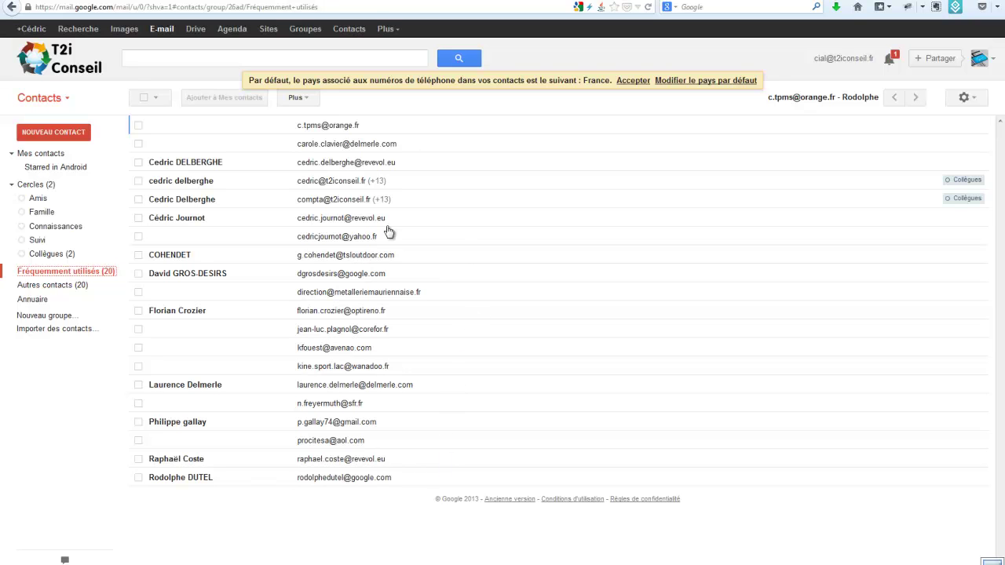
pyautogui.click(175, 165)
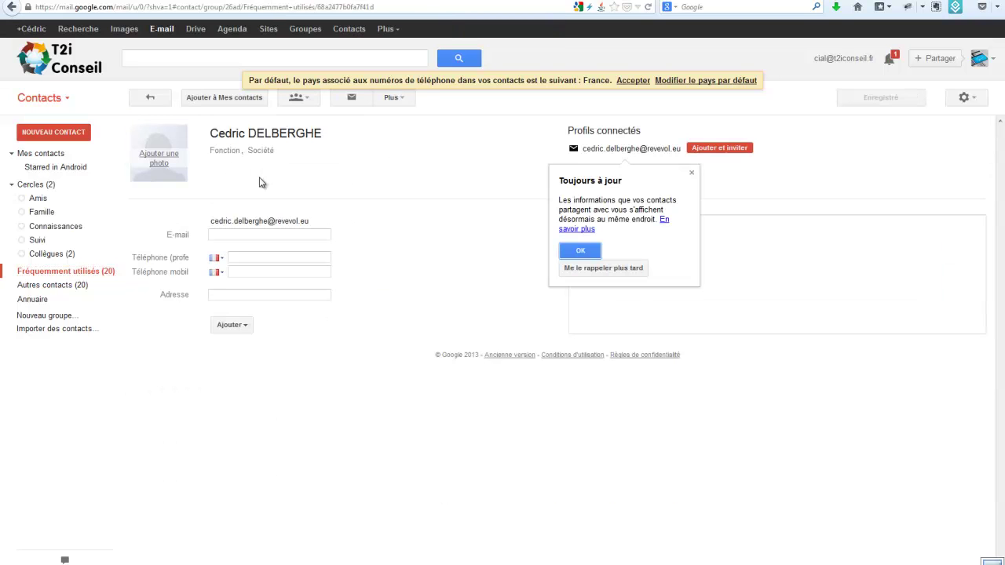
pyautogui.click(582, 251)
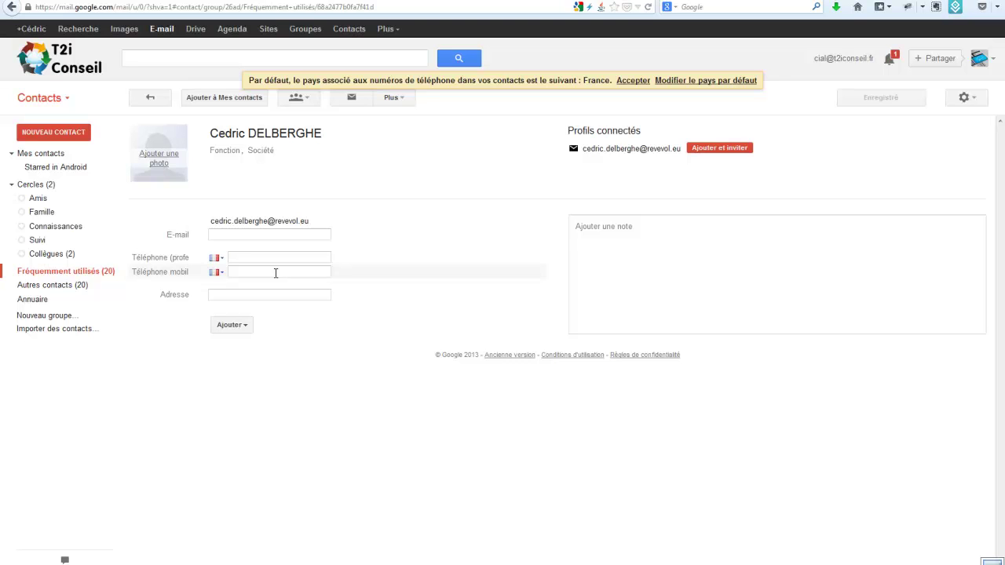
# Step: Display the task list and mark the "Faire présentation" task as completed
pyautogui.click(61, 98)
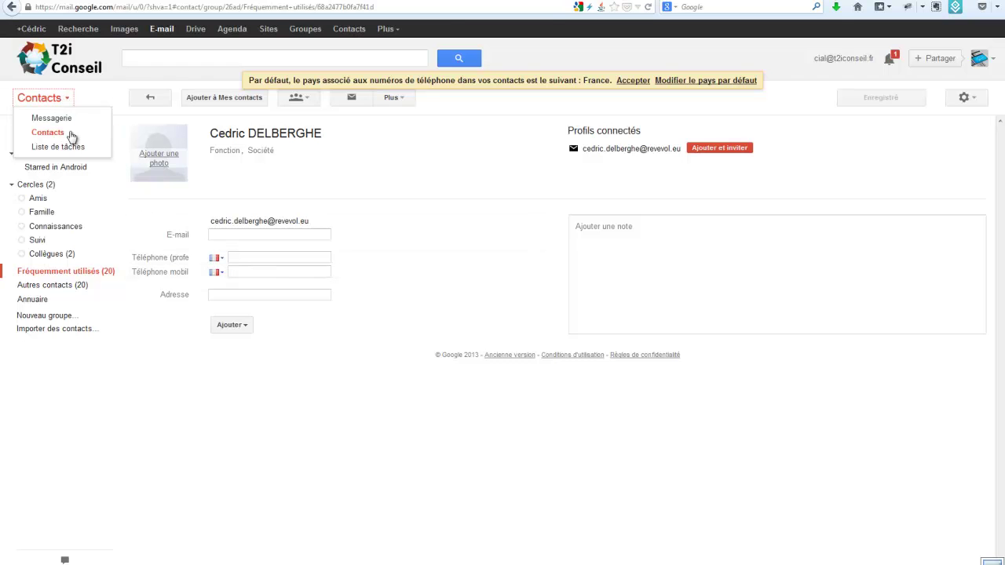
pyautogui.click(58, 147)
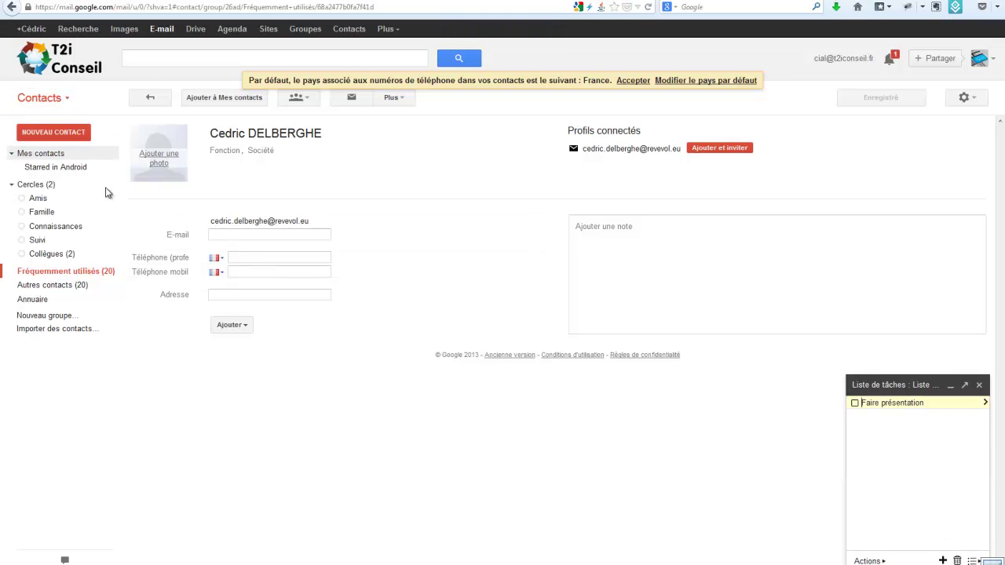
pyautogui.click(916, 422)
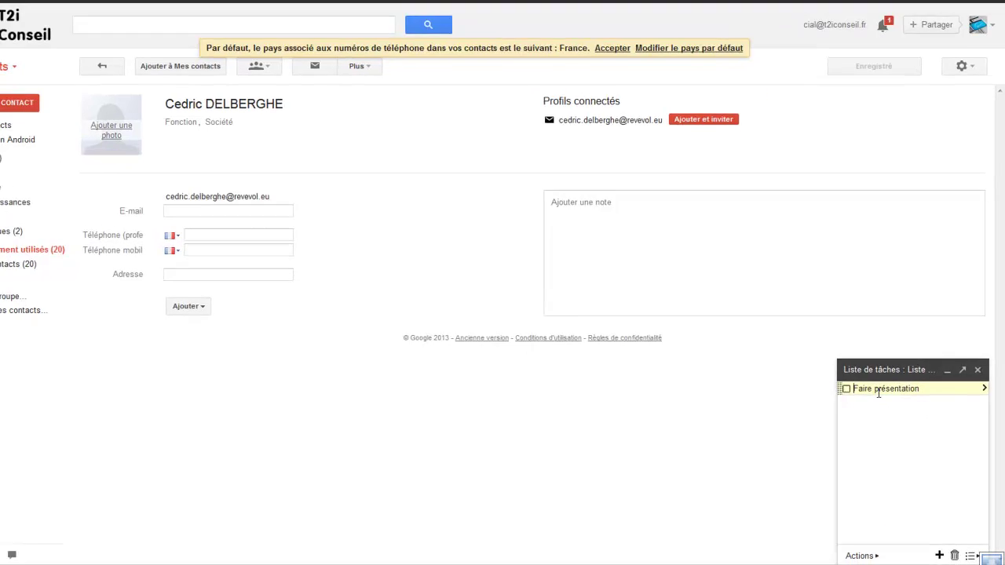
pyautogui.click(808, 324)
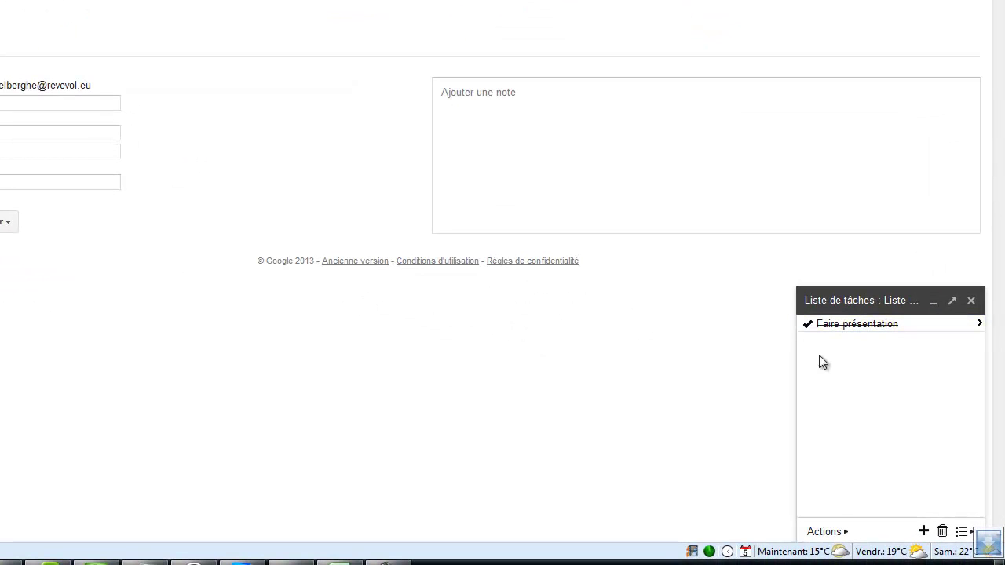
# Step: Delete the completed "Faire présentation" task and add a new task named "Finir la démo"
pyautogui.click(899, 341)
pyautogui.press('BackSpace')
pyautogui.click(942, 532)
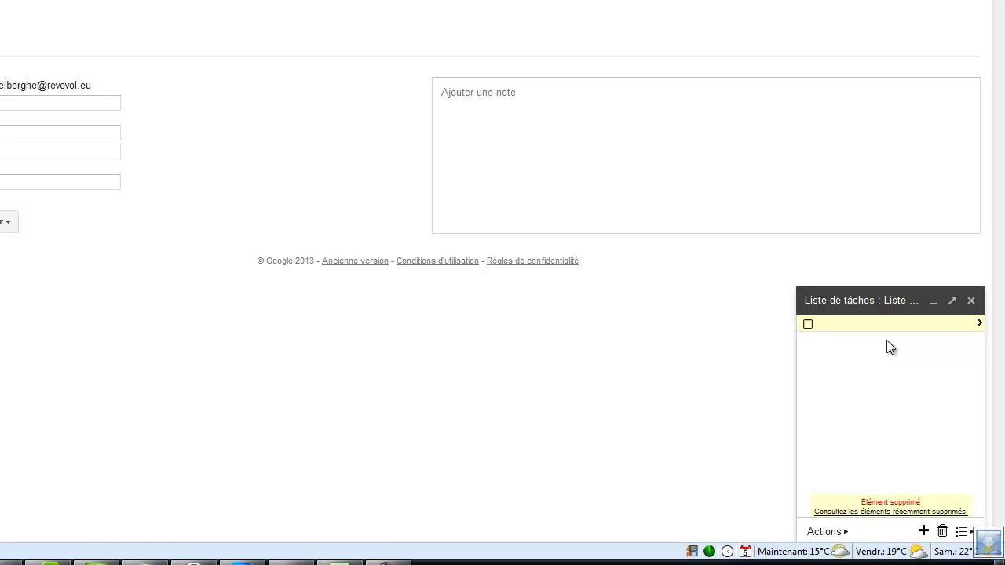
pyautogui.write('Finir la démo')
pyautogui.press('Return')
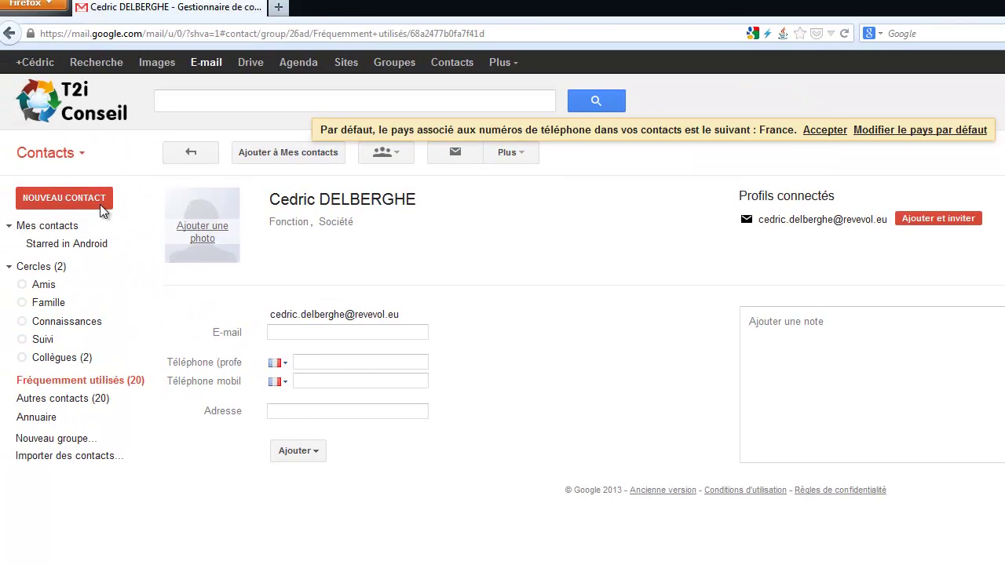
# Step: Return to Messagerie, open the "Bienvenue dans la nouvelle boîte de réception Gmail" message and show its additional actions
pyautogui.click(78, 156)
pyautogui.click(77, 176)
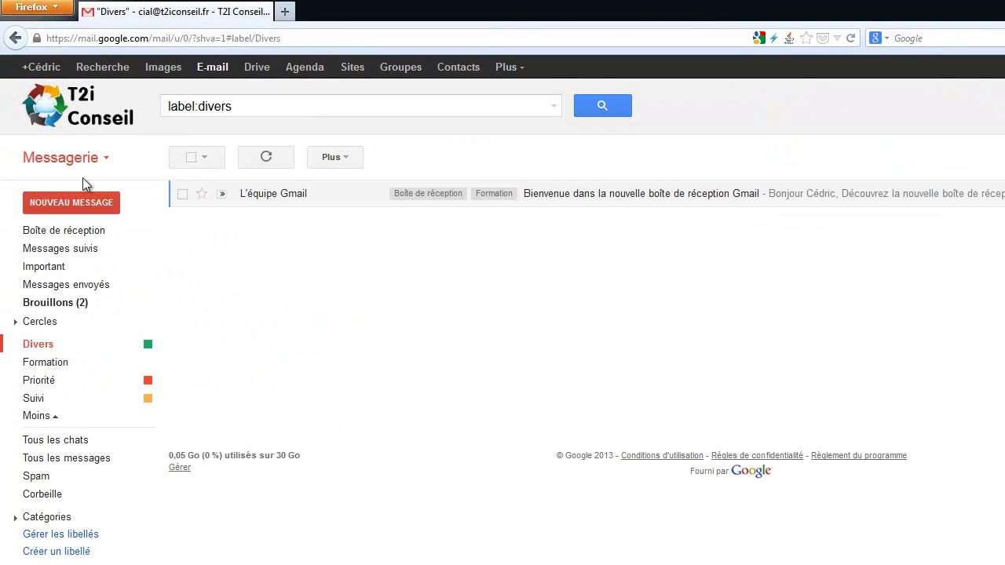
pyautogui.click(617, 194)
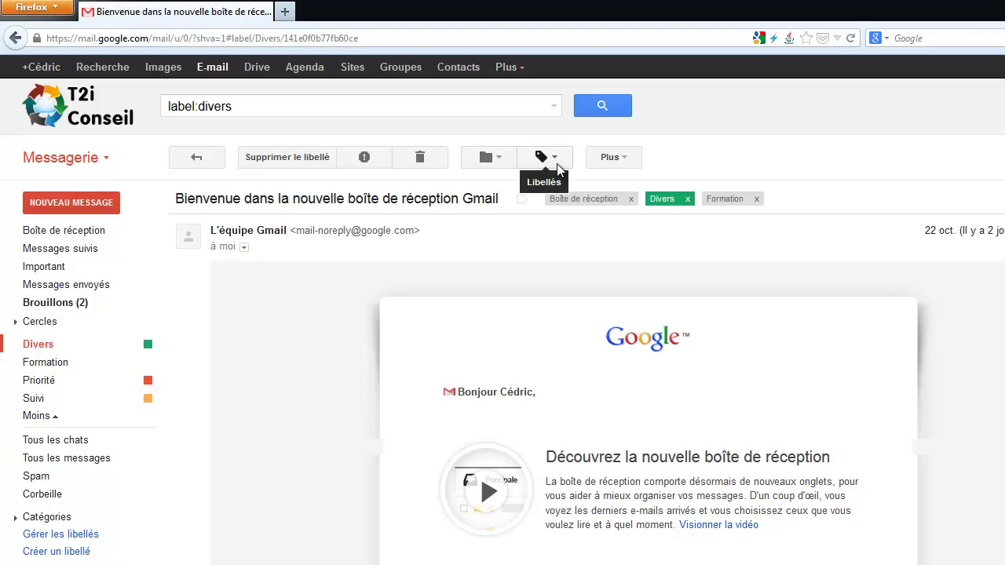
pyautogui.click(623, 161)
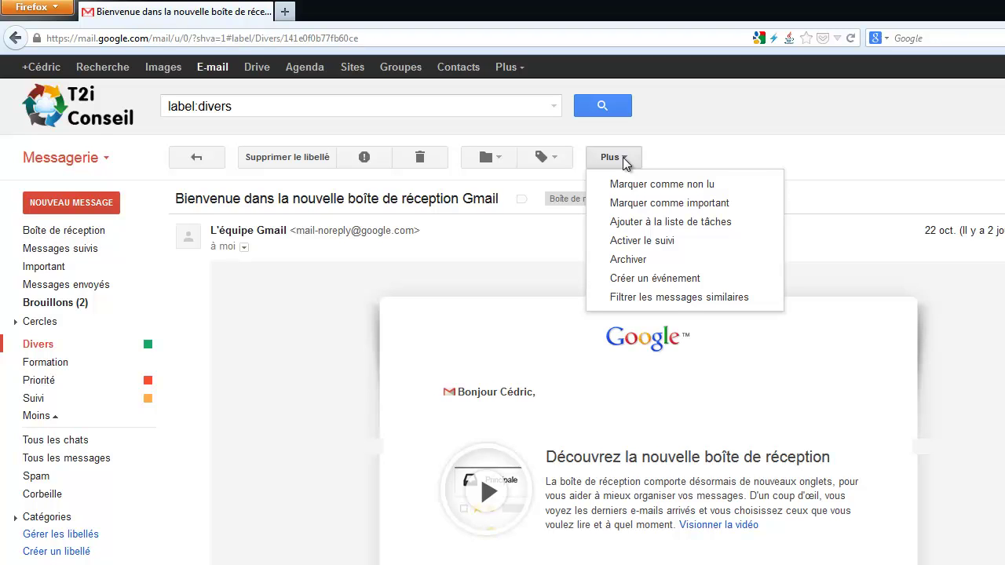
# Step: Preview the print version of the welcome message without printing, close it, and return to the inbox
pyautogui.click(746, 157)
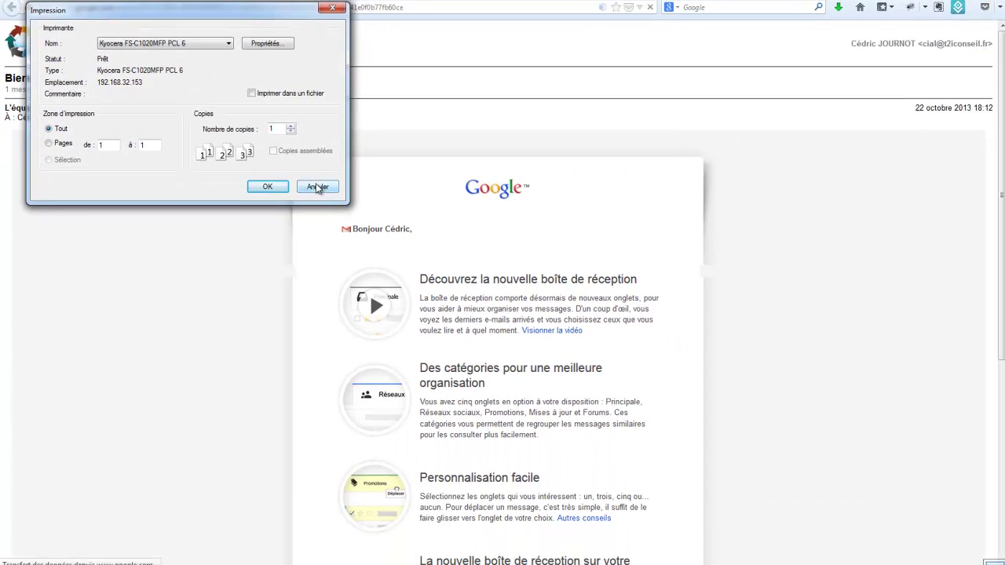
pyautogui.click(384, 245)
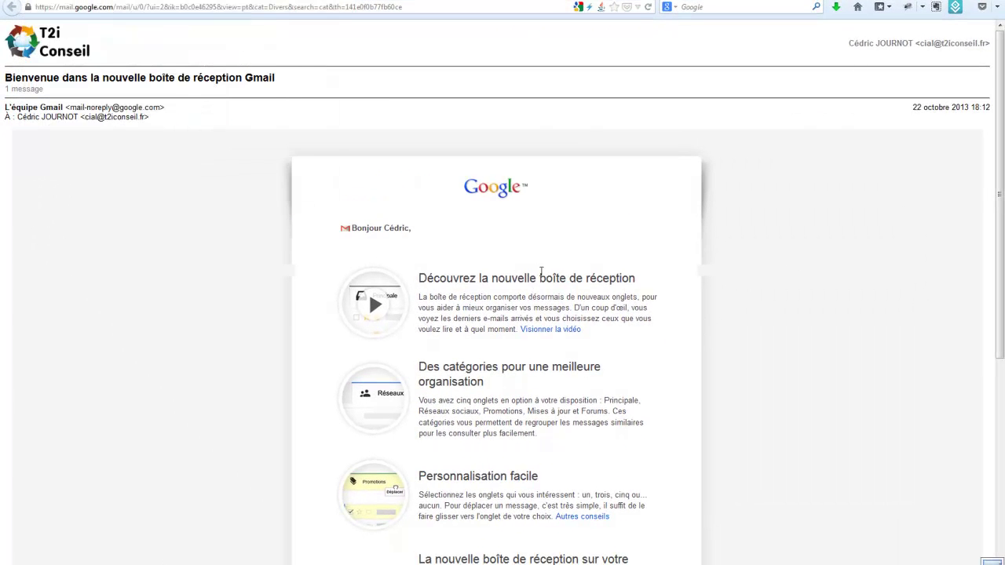
pyautogui.scroll(-5, 540, 272)
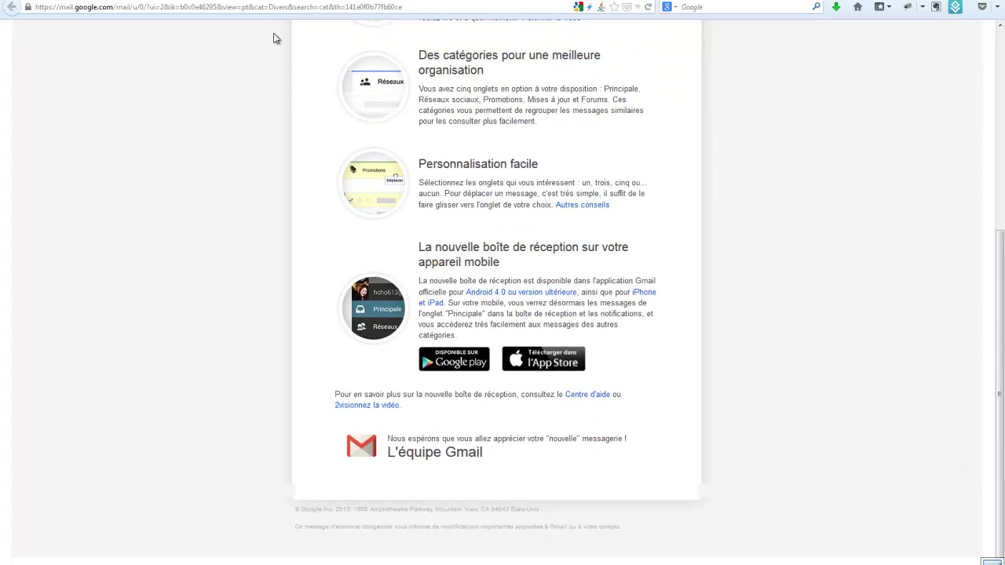
pyautogui.hotkey('ctrl', 'w')
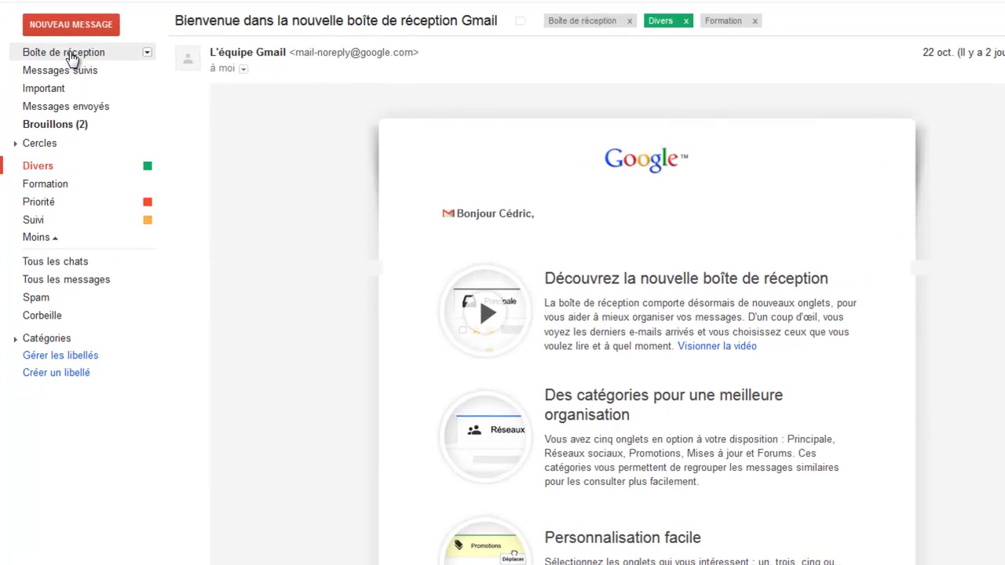
pyautogui.click(50, 154)
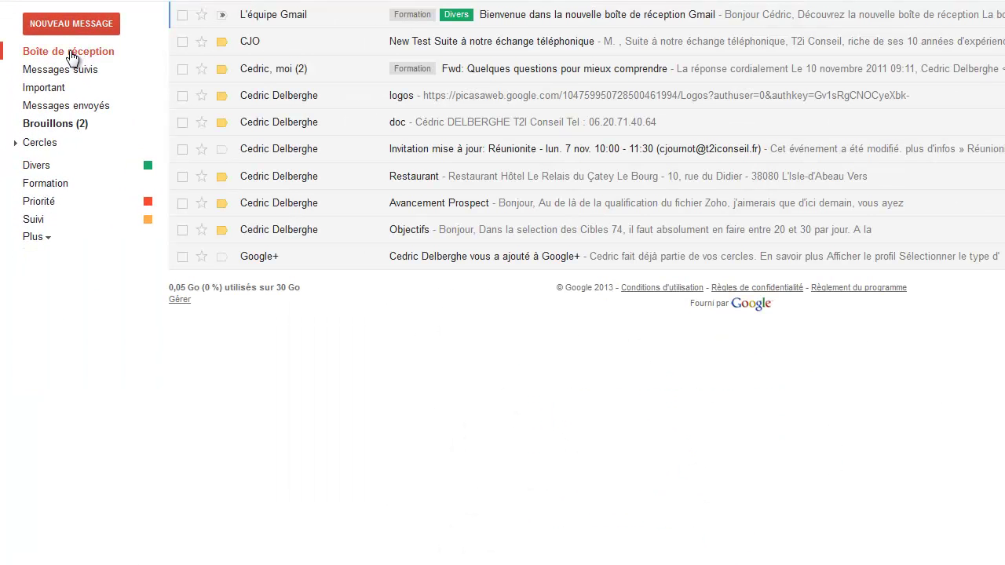